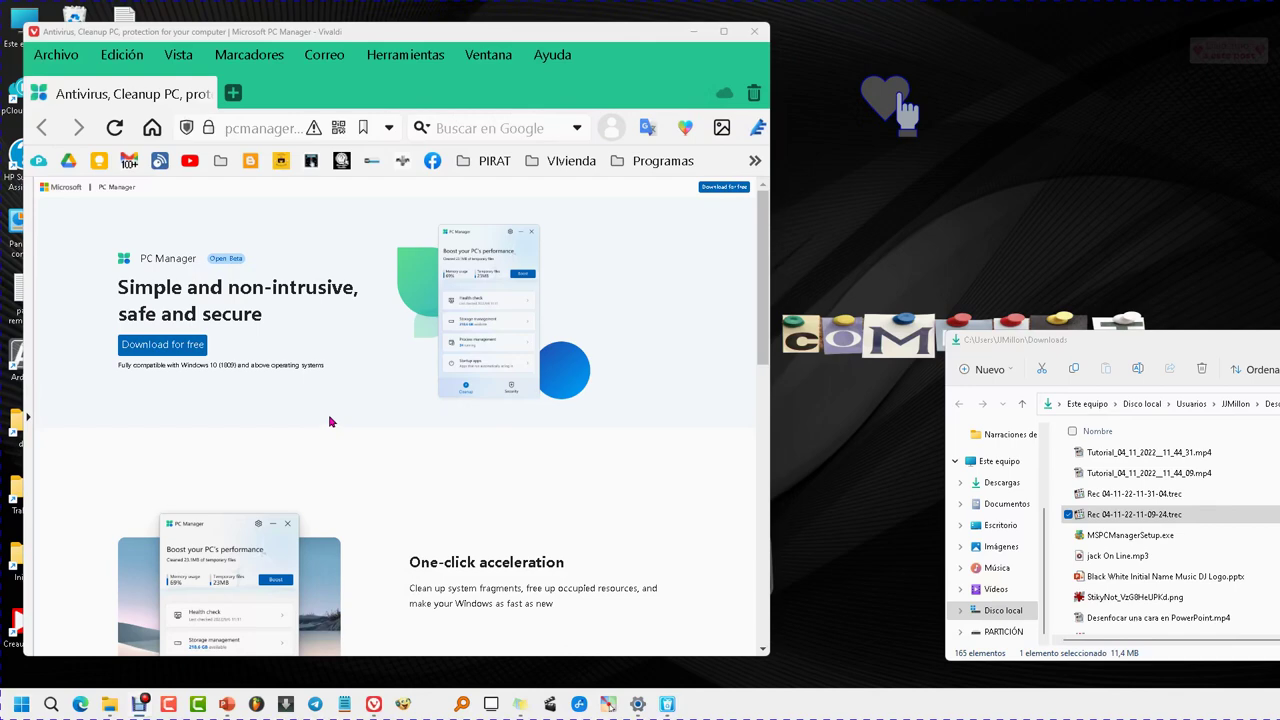
Step: Download the free PC Manager installer from the Microsoft page and show the downloaded file in its folder
click(172, 346)
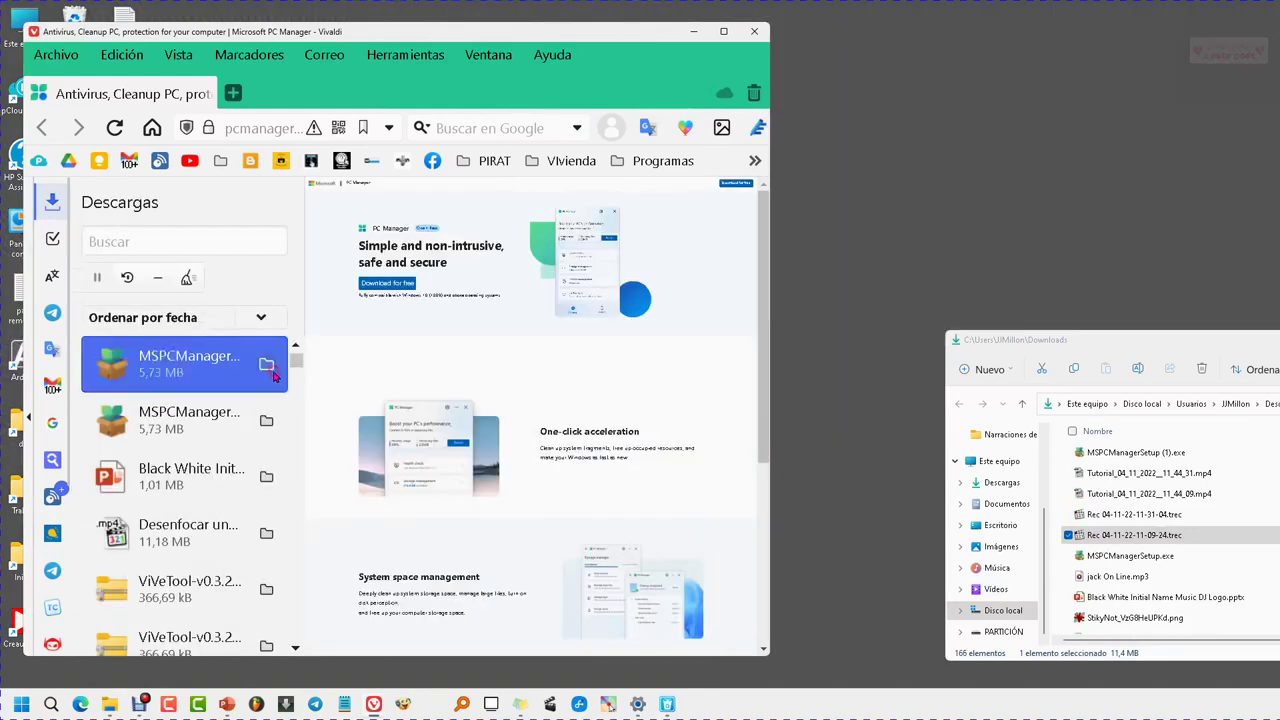
click(267, 365)
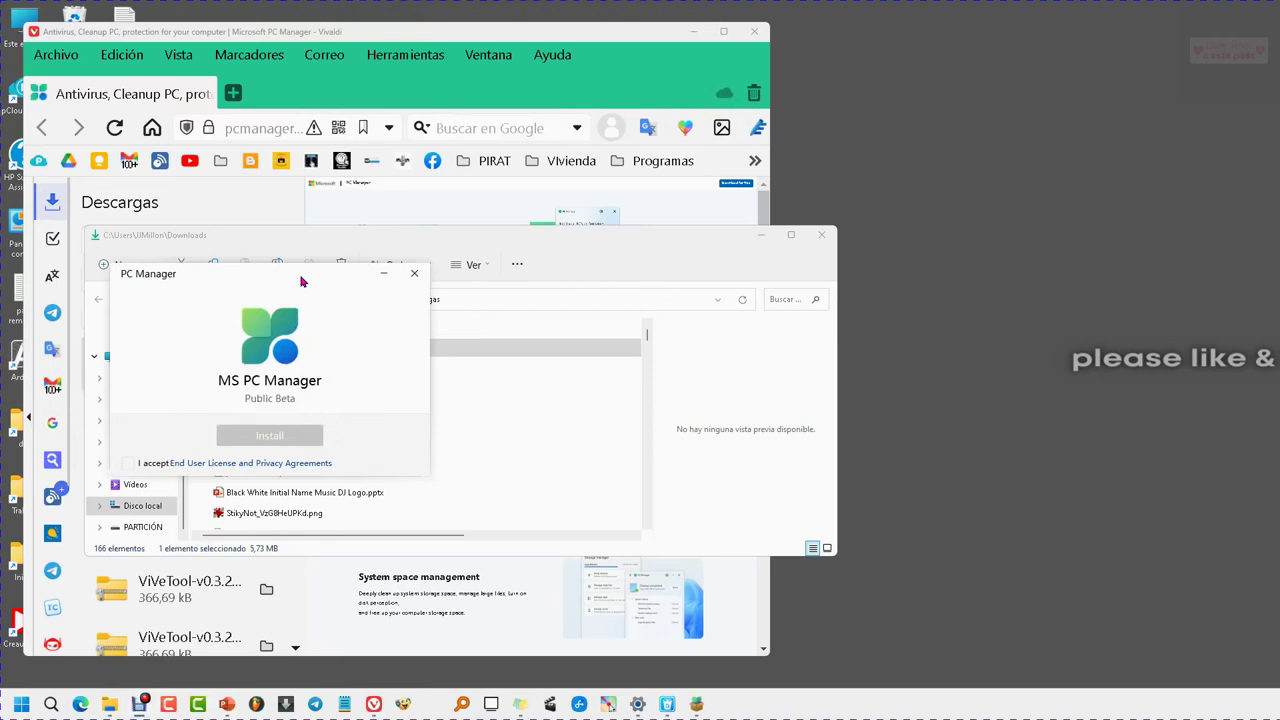
Step: Accept the End User License and Privacy Agreements, install MS PC Manager and launch it
click(128, 463)
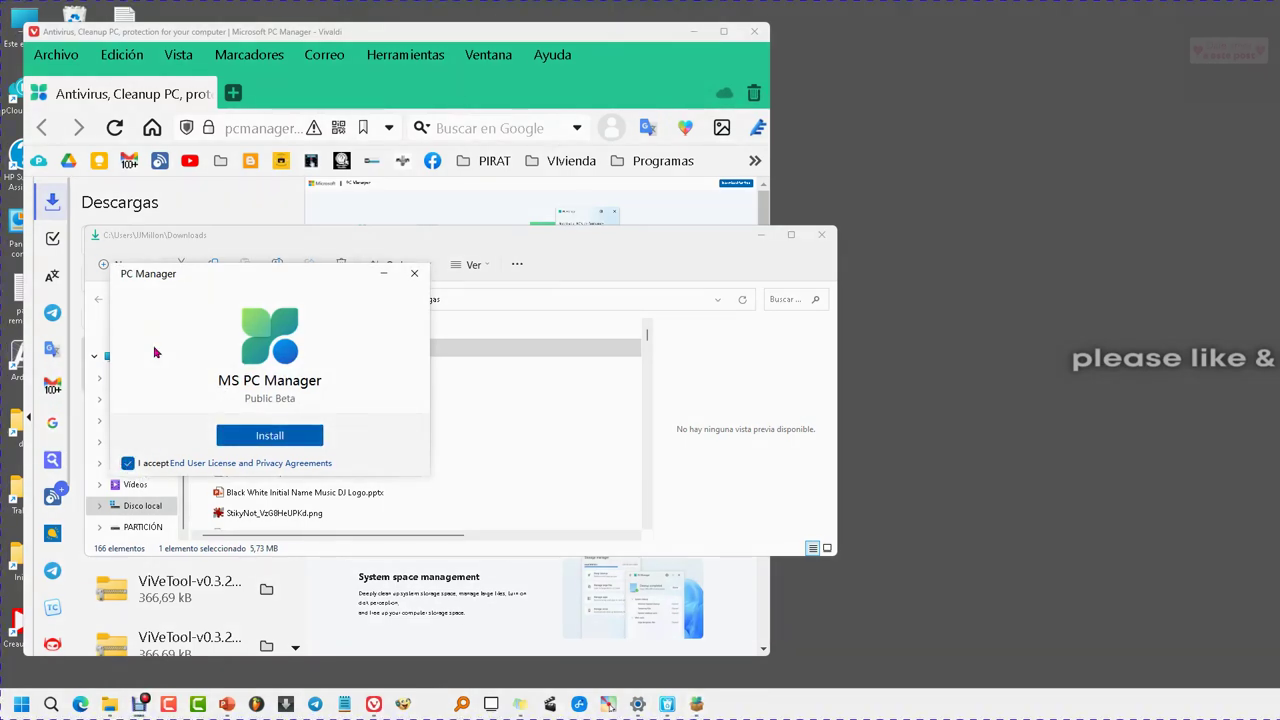
click(300, 435)
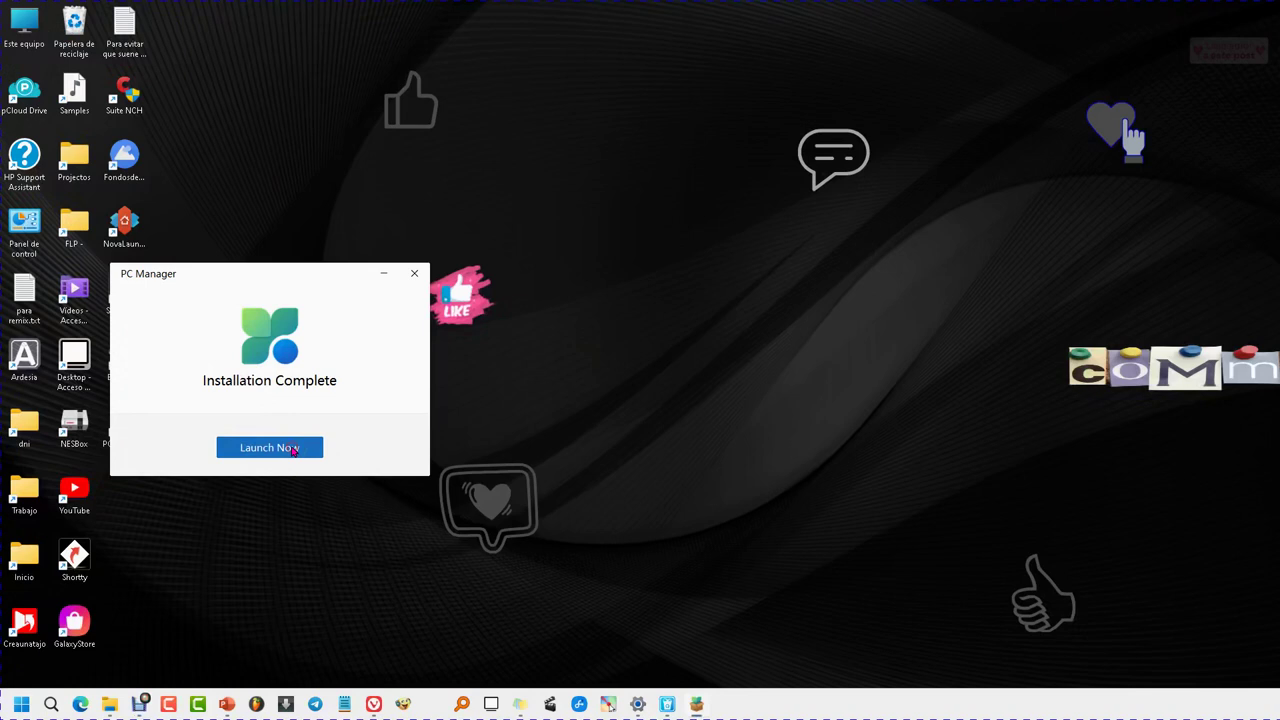
click(293, 448)
Step: In the PC Manager settings, leave automatic start at Windows sign-in switched on and check for updates
click(641, 169)
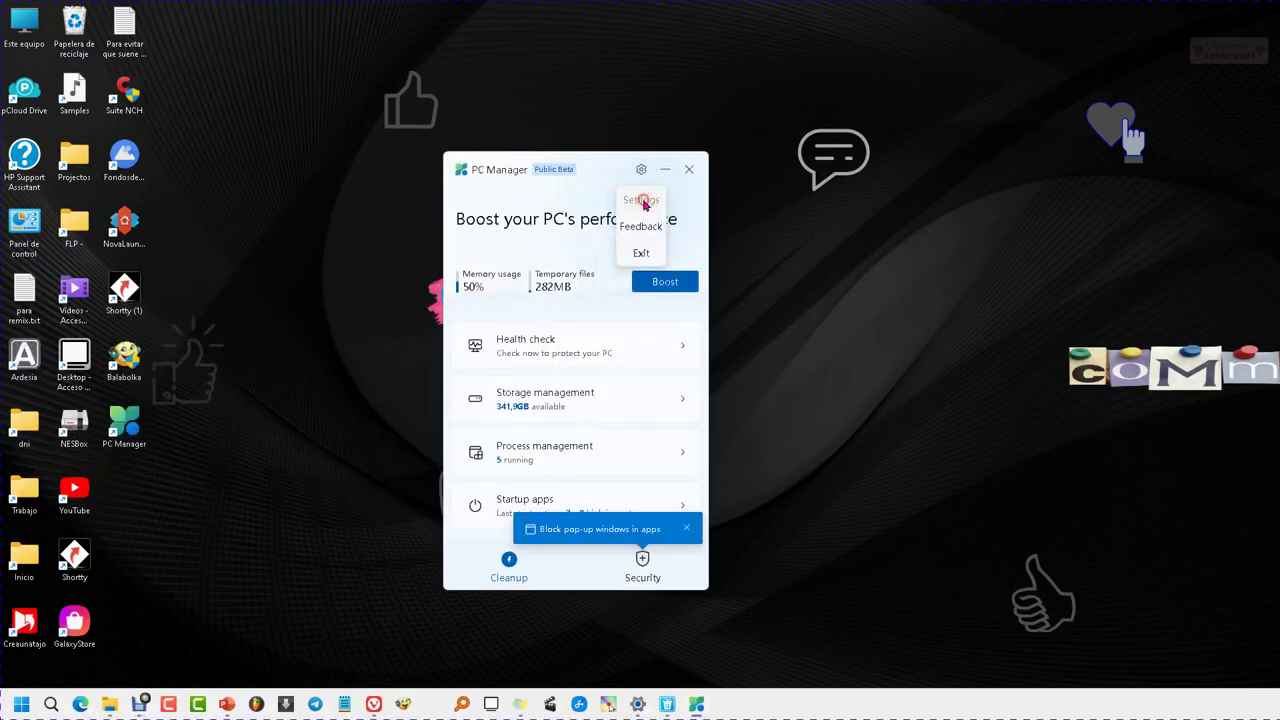
click(641, 200)
click(488, 280)
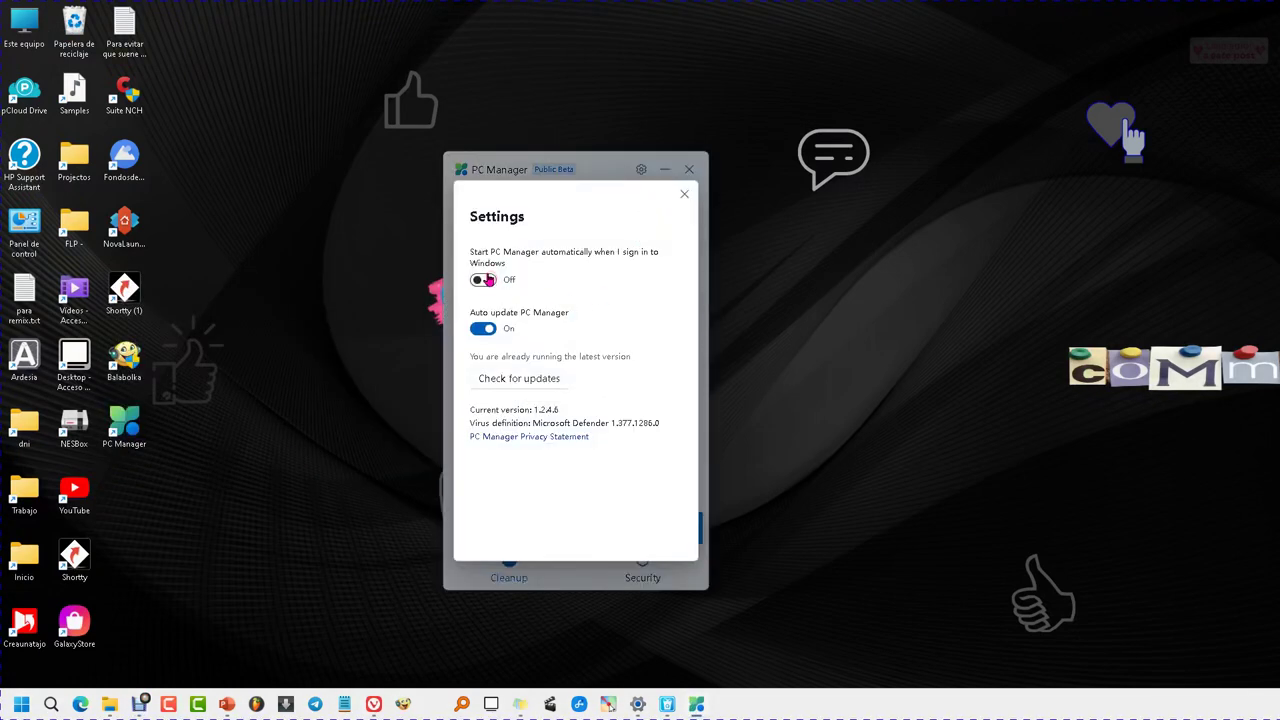
click(488, 280)
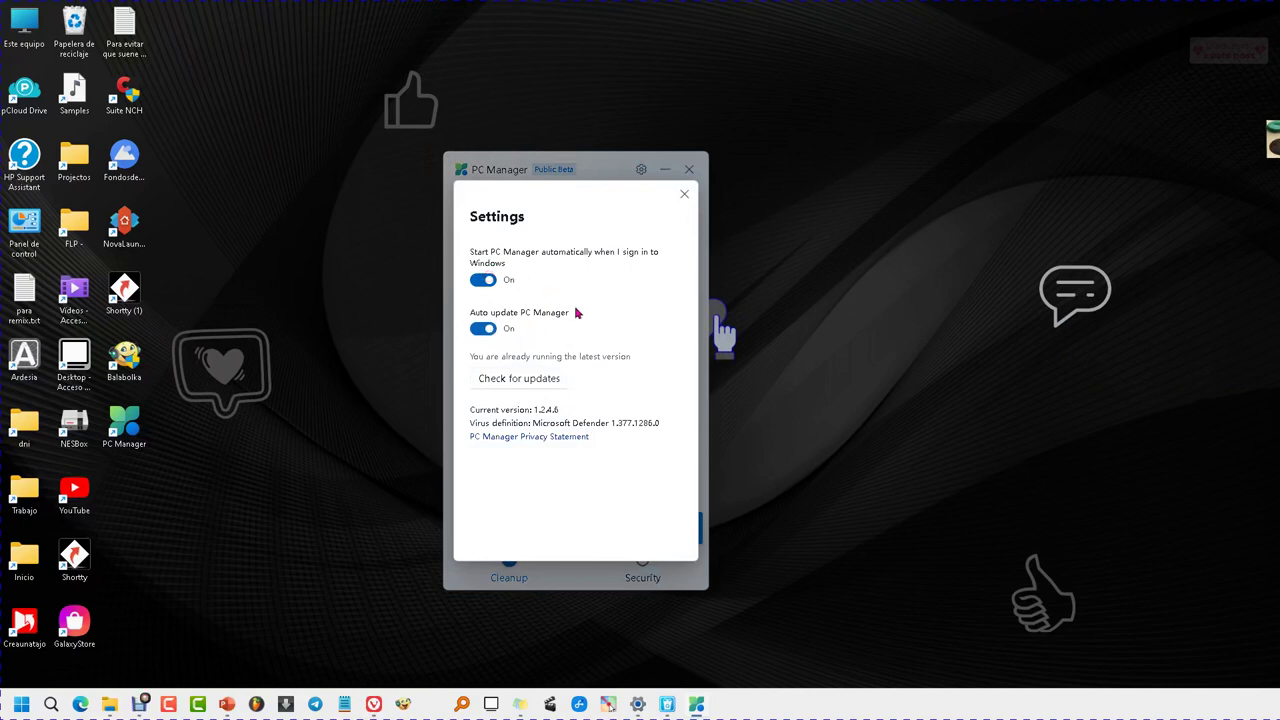
click(532, 386)
click(684, 193)
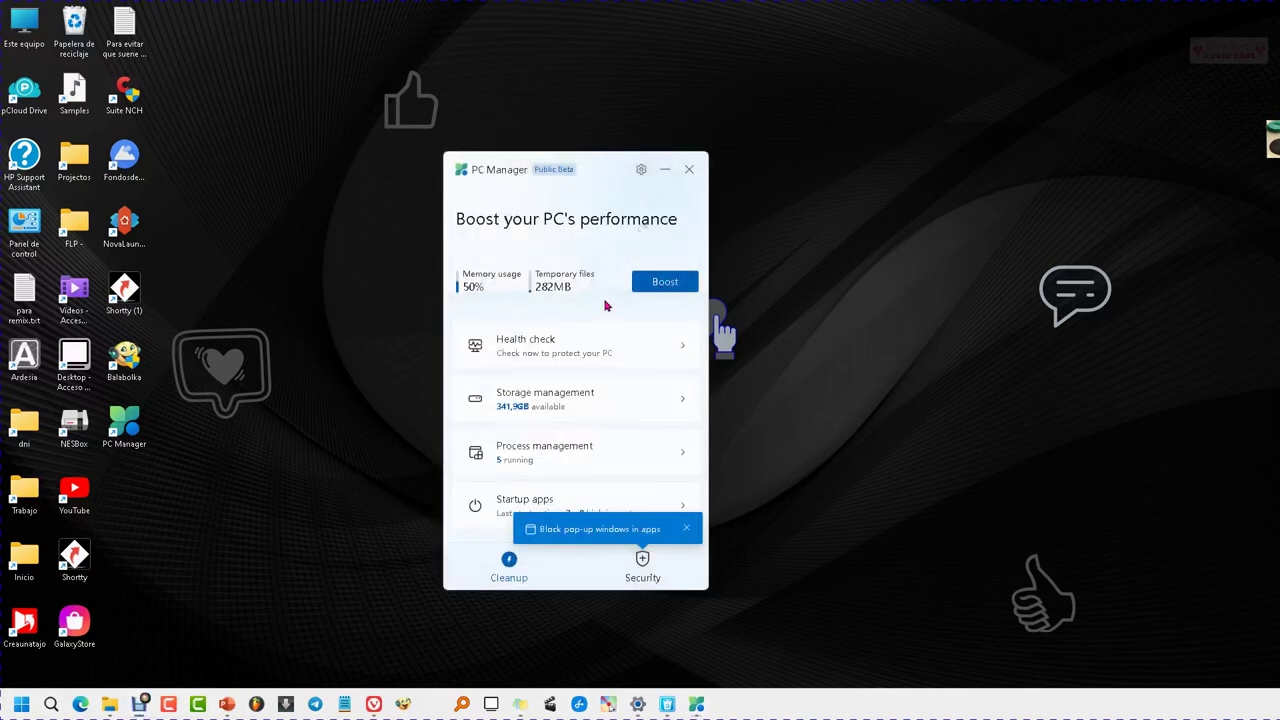
Step: Boost the PC's performance and run a health check to review its suggested actions, leaving Reset default browser to Edge unselected
click(665, 280)
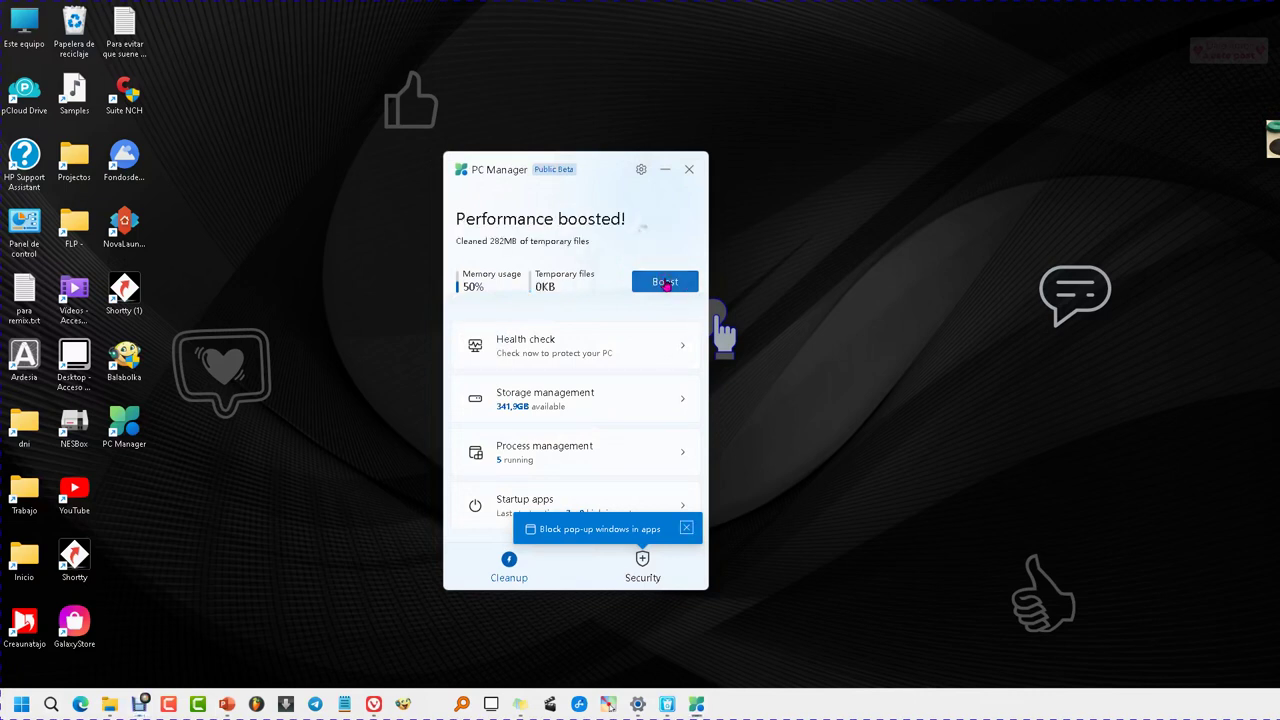
click(527, 345)
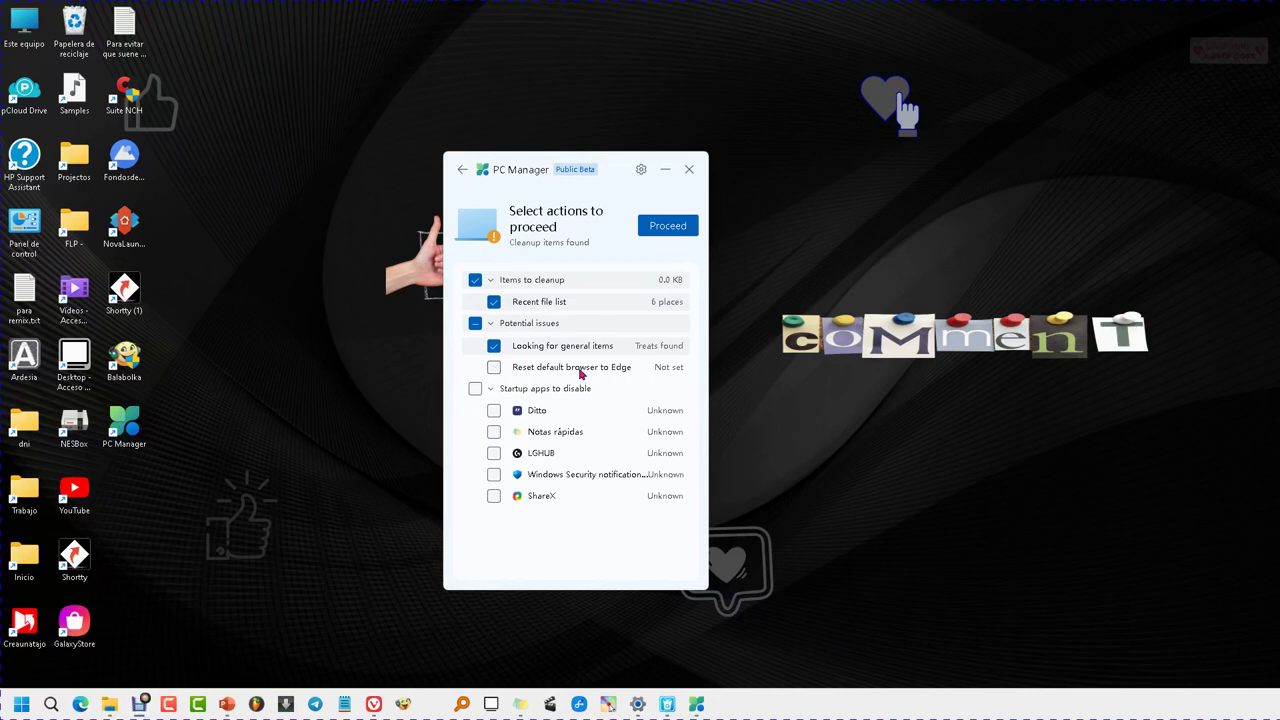
click(494, 367)
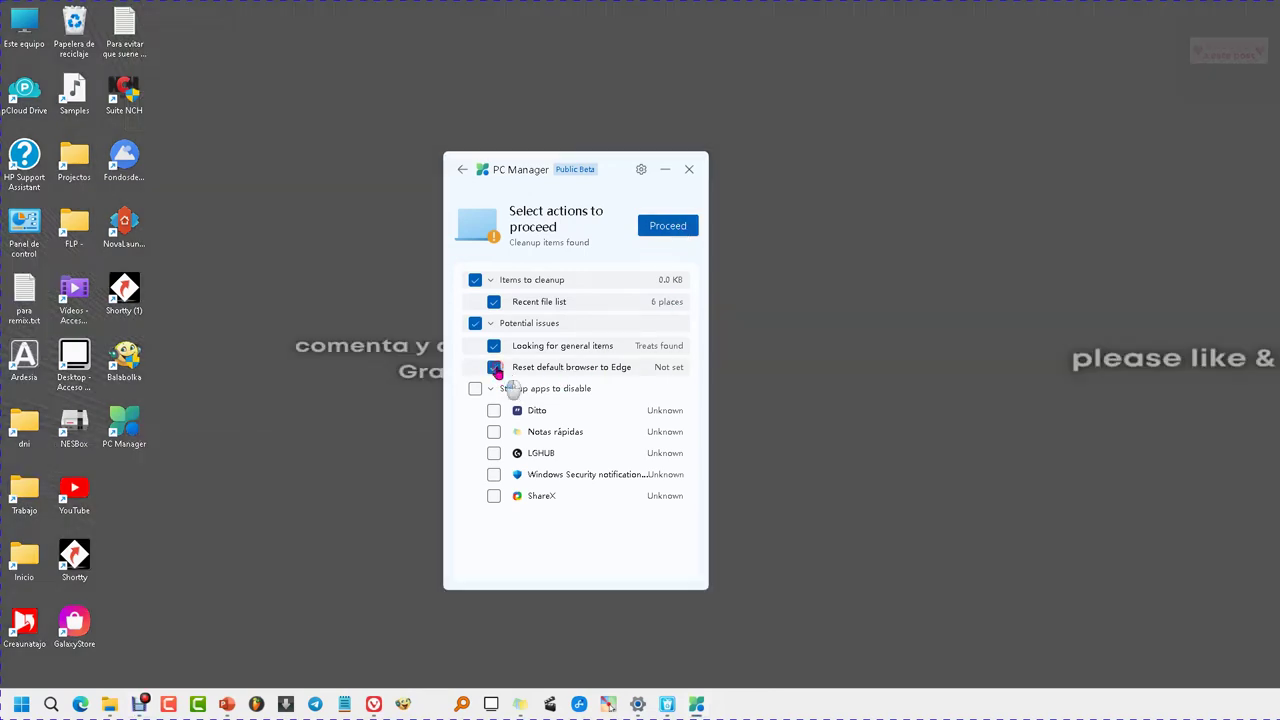
click(494, 367)
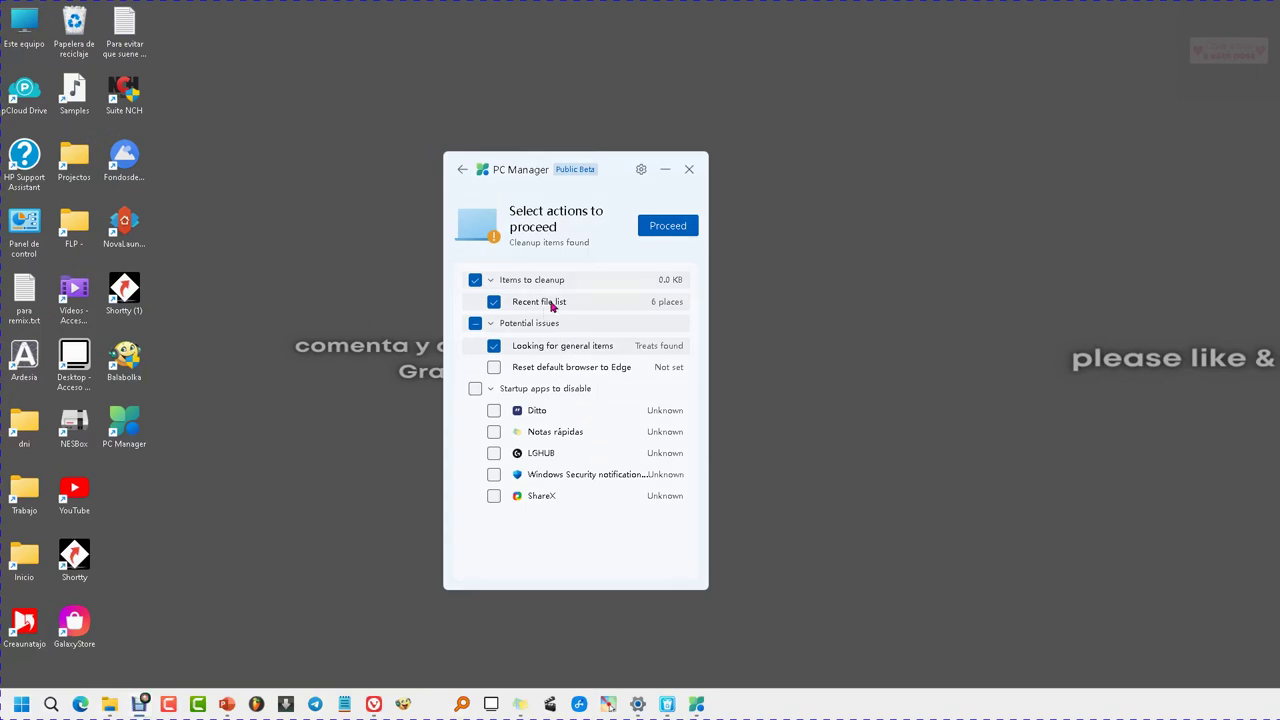
click(461, 172)
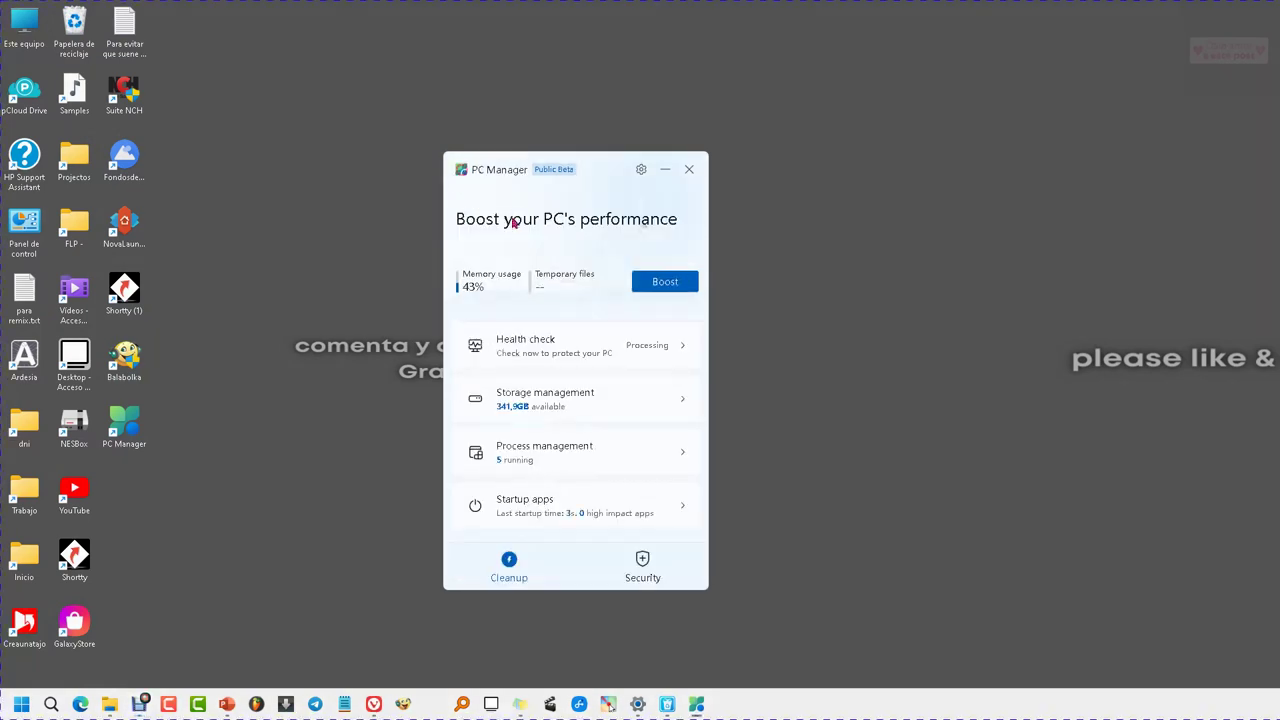
Step: Run the Deep cleanup scan in Storage management and review the system, recycle bin and web cache cleanup items
click(569, 411)
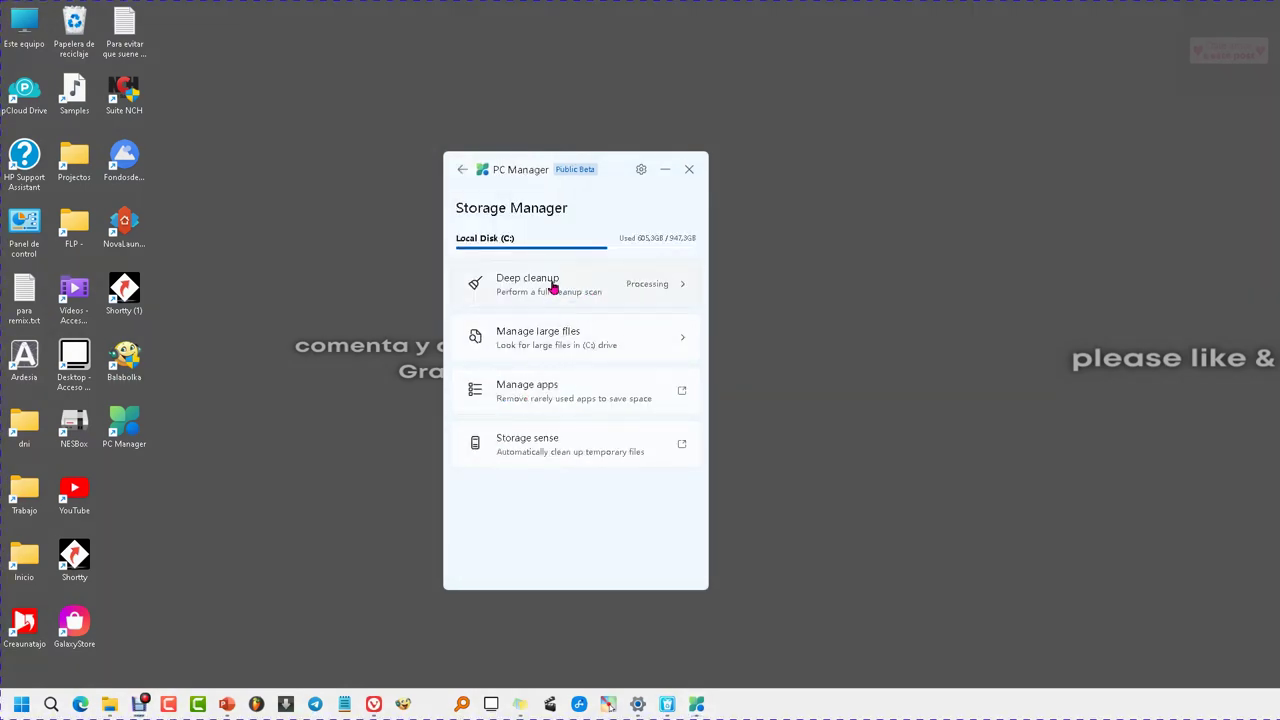
click(600, 288)
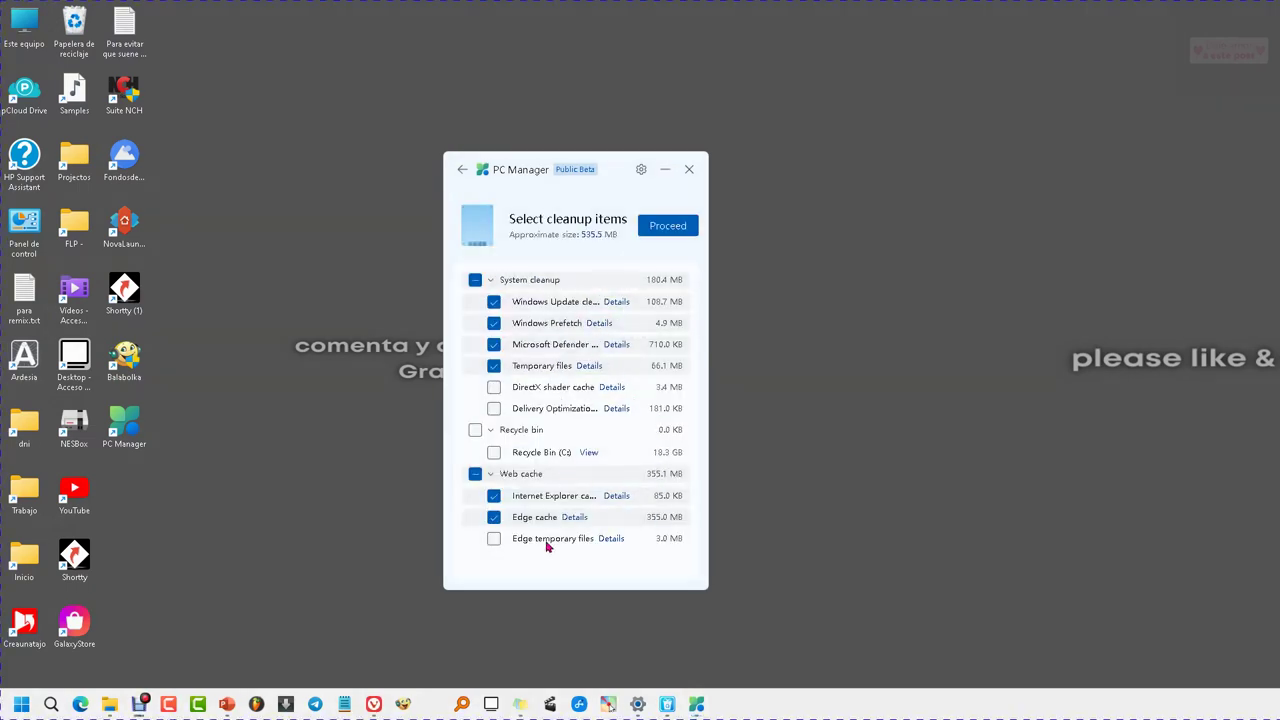
click(461, 170)
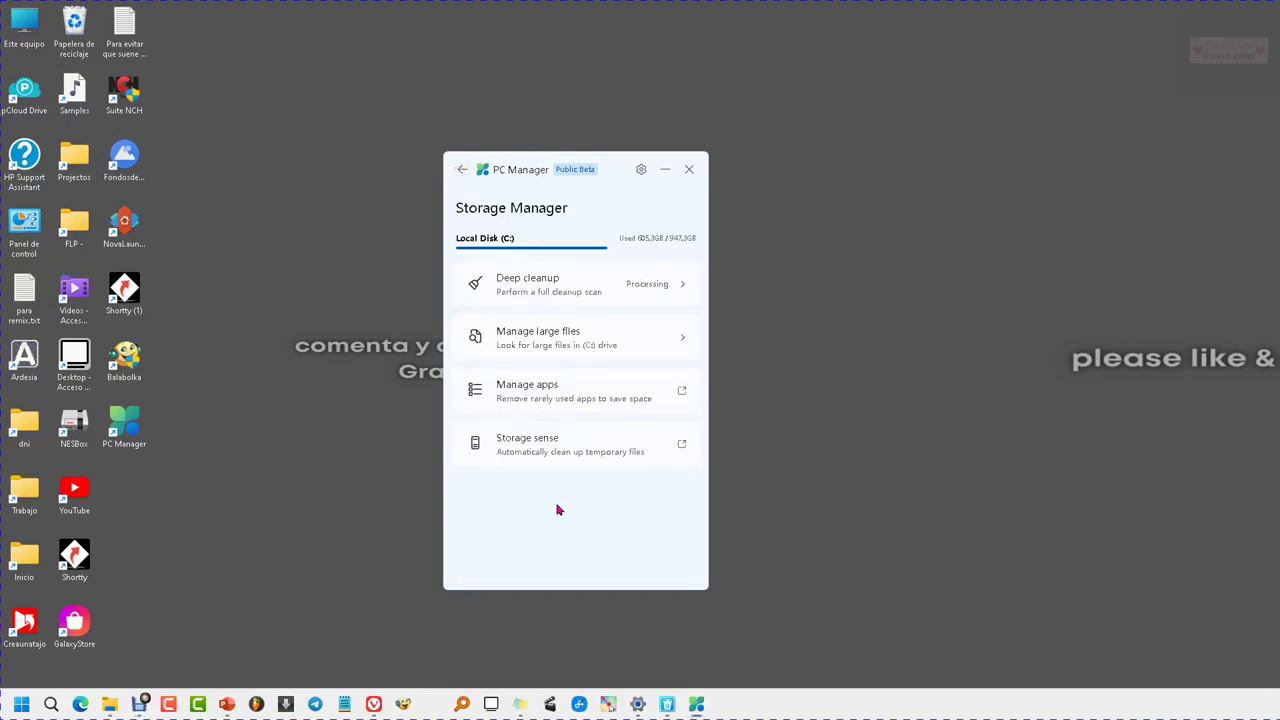
Step: List all file types larger than 10 MB on the C: drive in File Explorer and arrange that window beside PC Manager
click(580, 339)
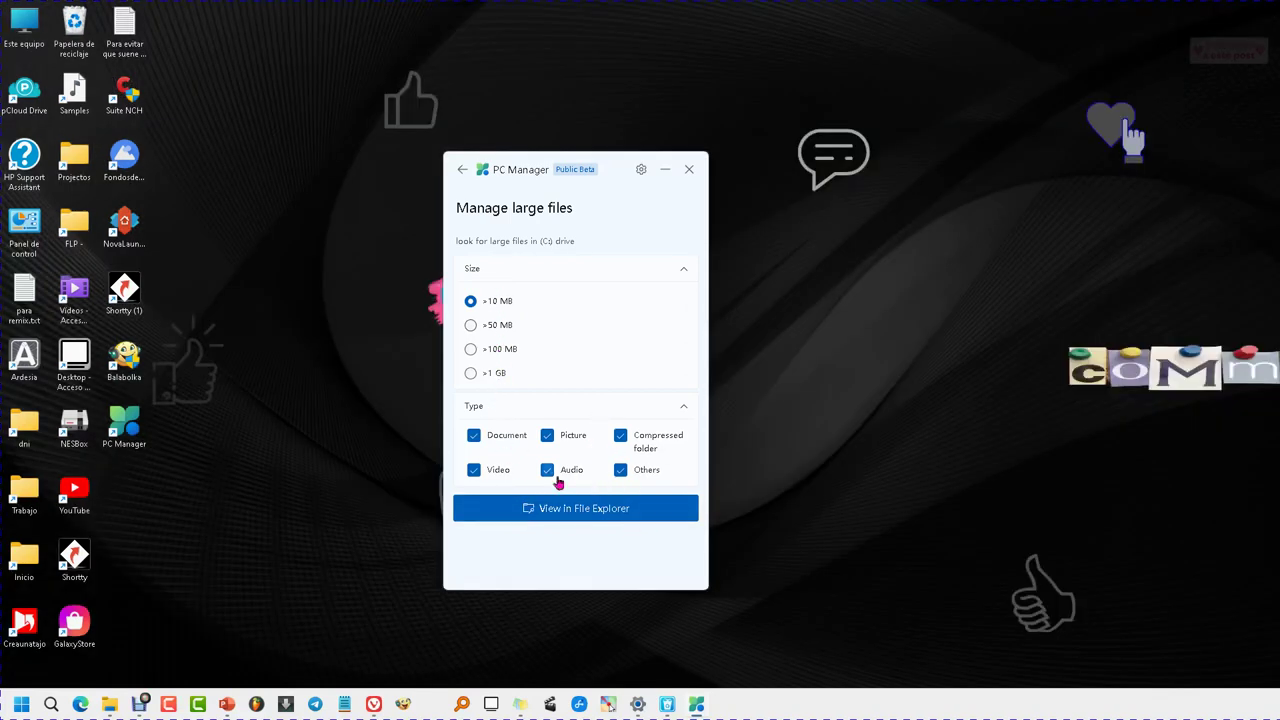
click(580, 518)
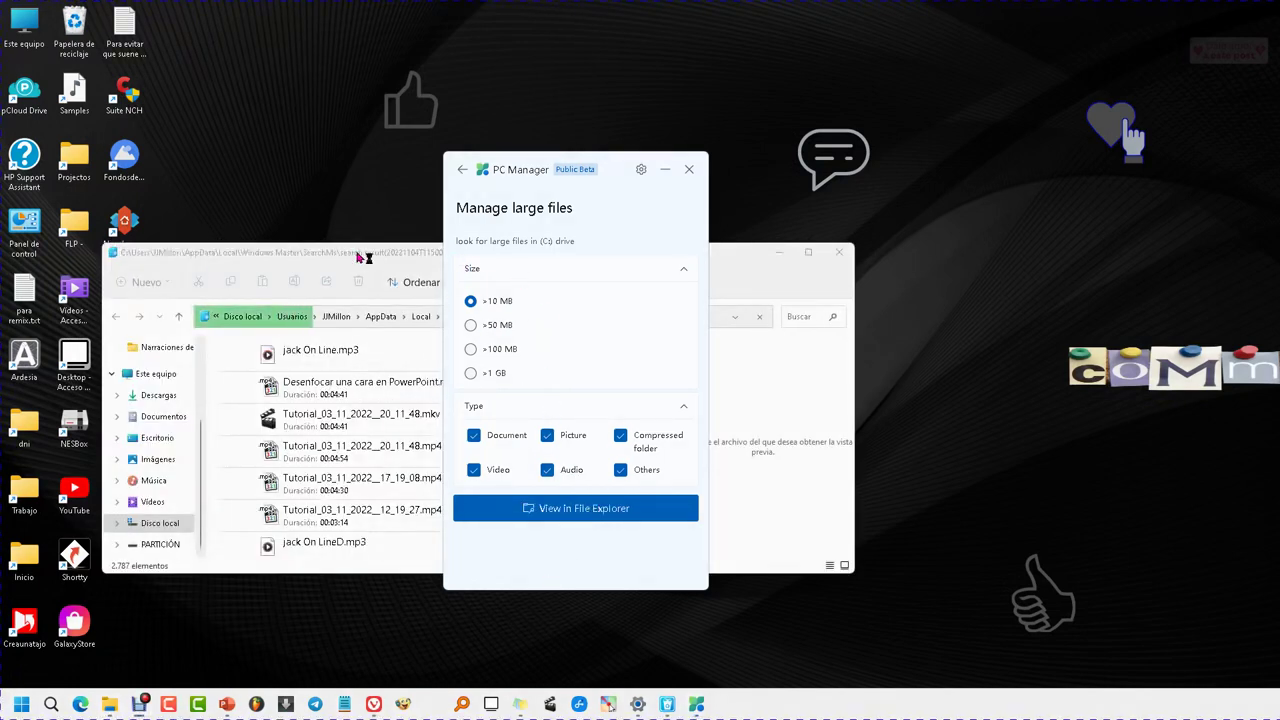
drag(372, 257, 240, 78)
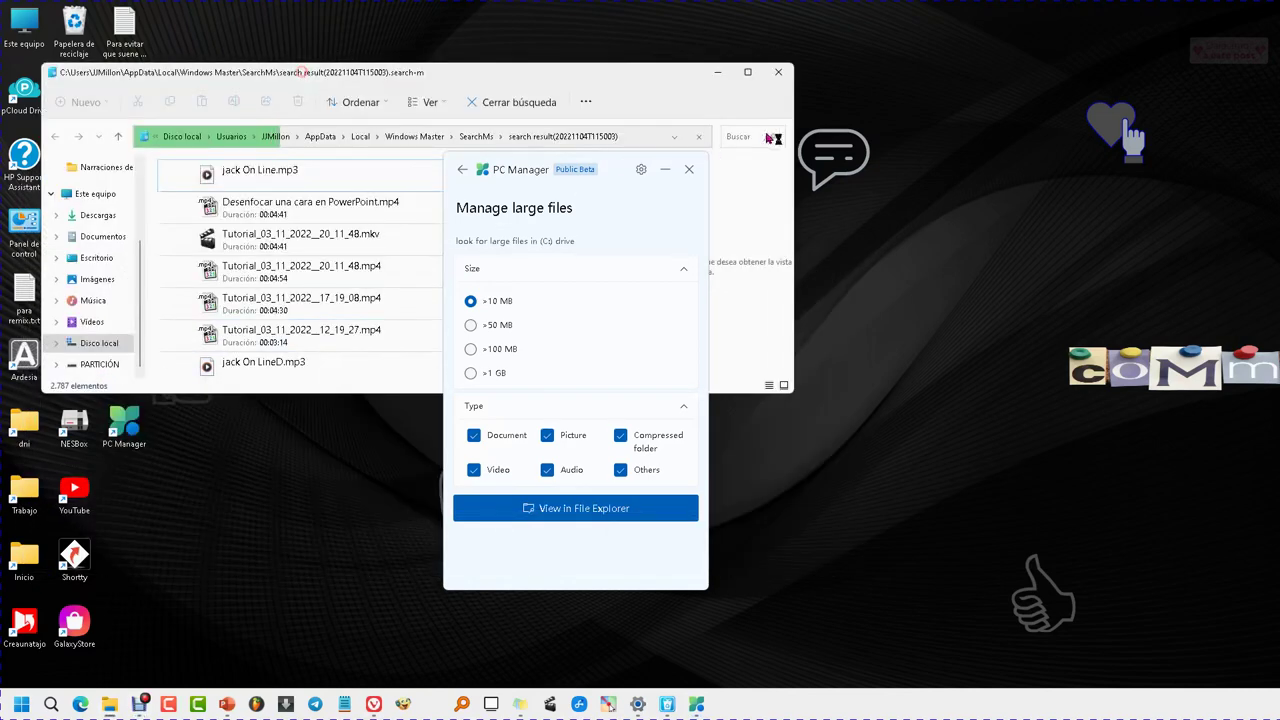
drag(795, 133, 424, 137)
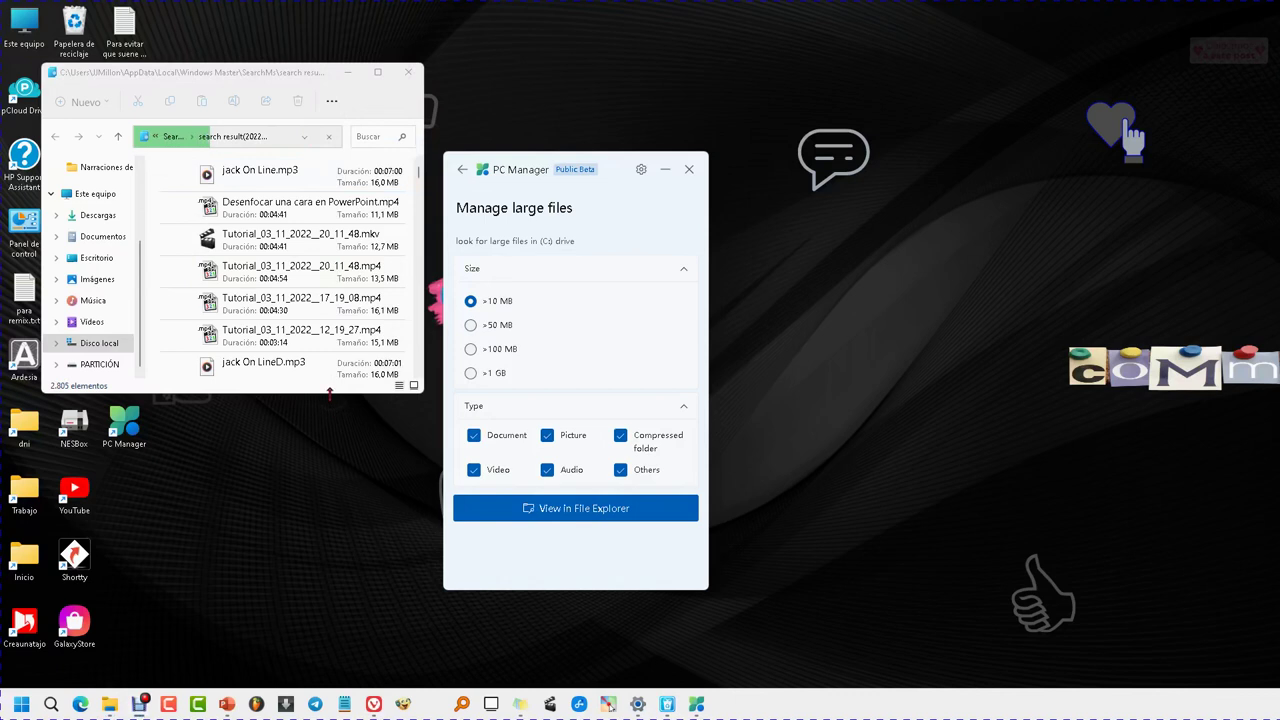
drag(329, 392, 336, 586)
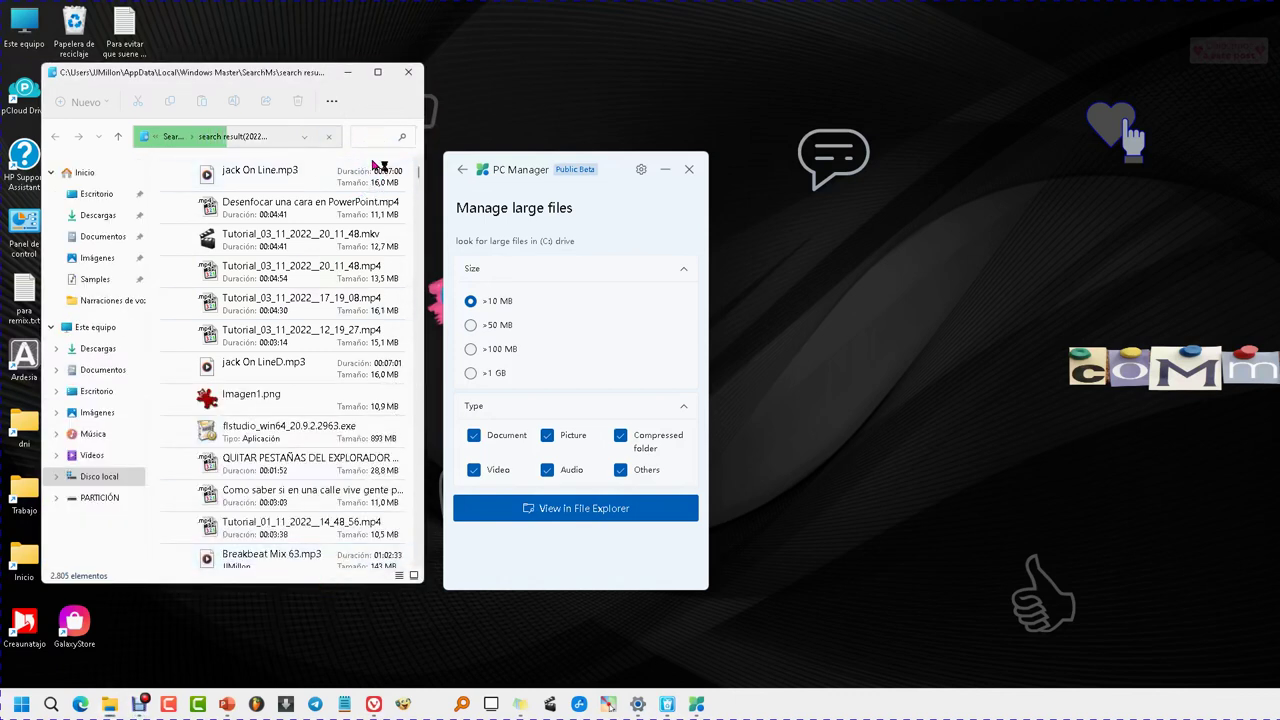
click(462, 169)
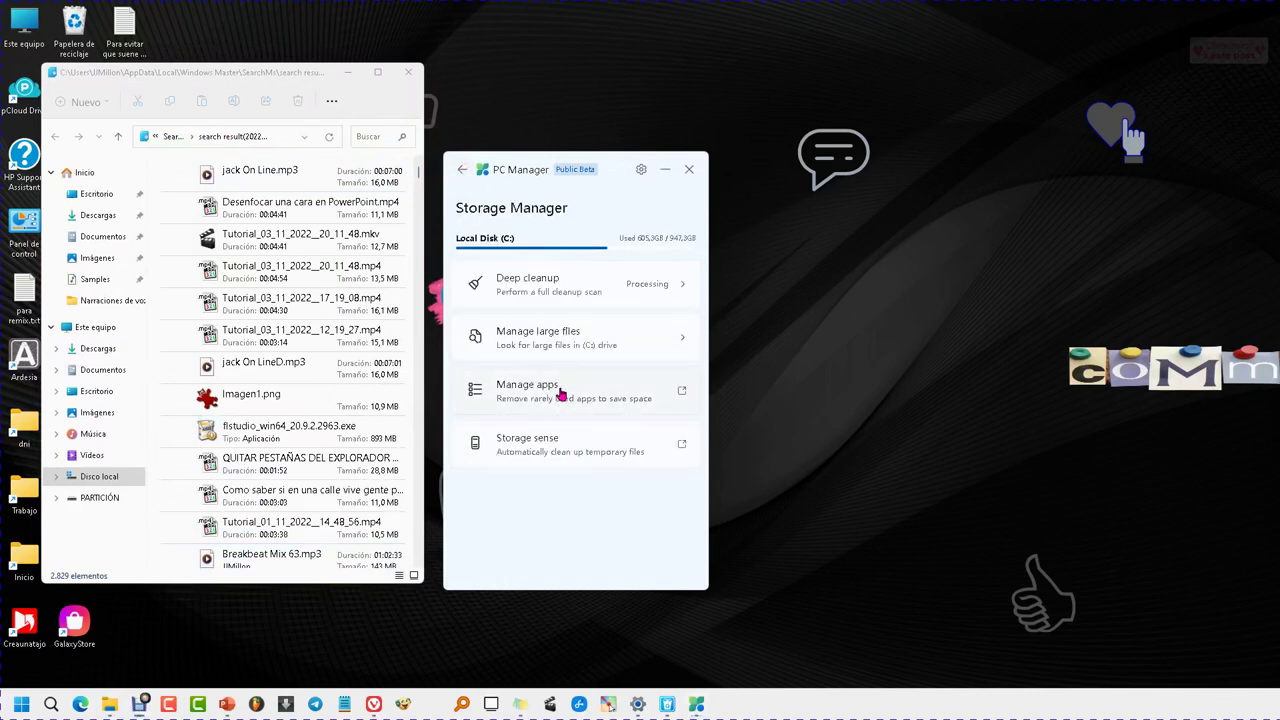
Step: View the Windows pages opened by Manage apps and Storage sense, and return to the PC Manager home page
click(620, 380)
click(1187, 13)
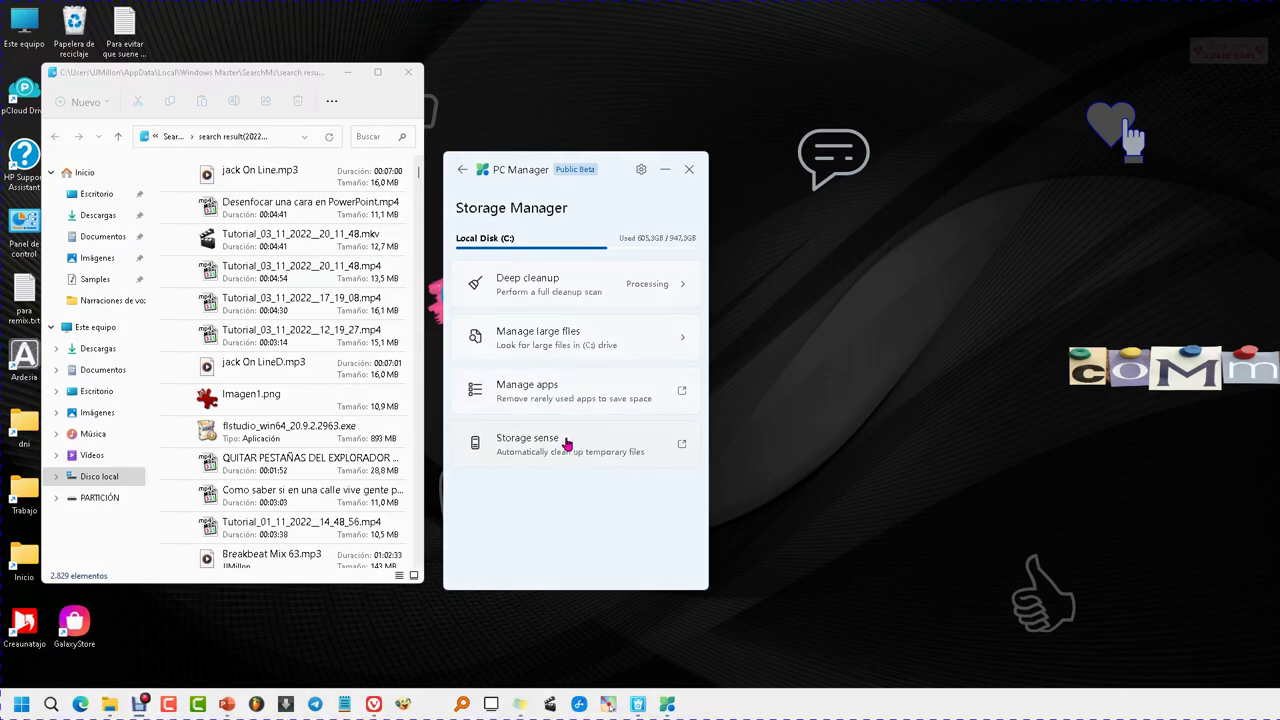
click(602, 442)
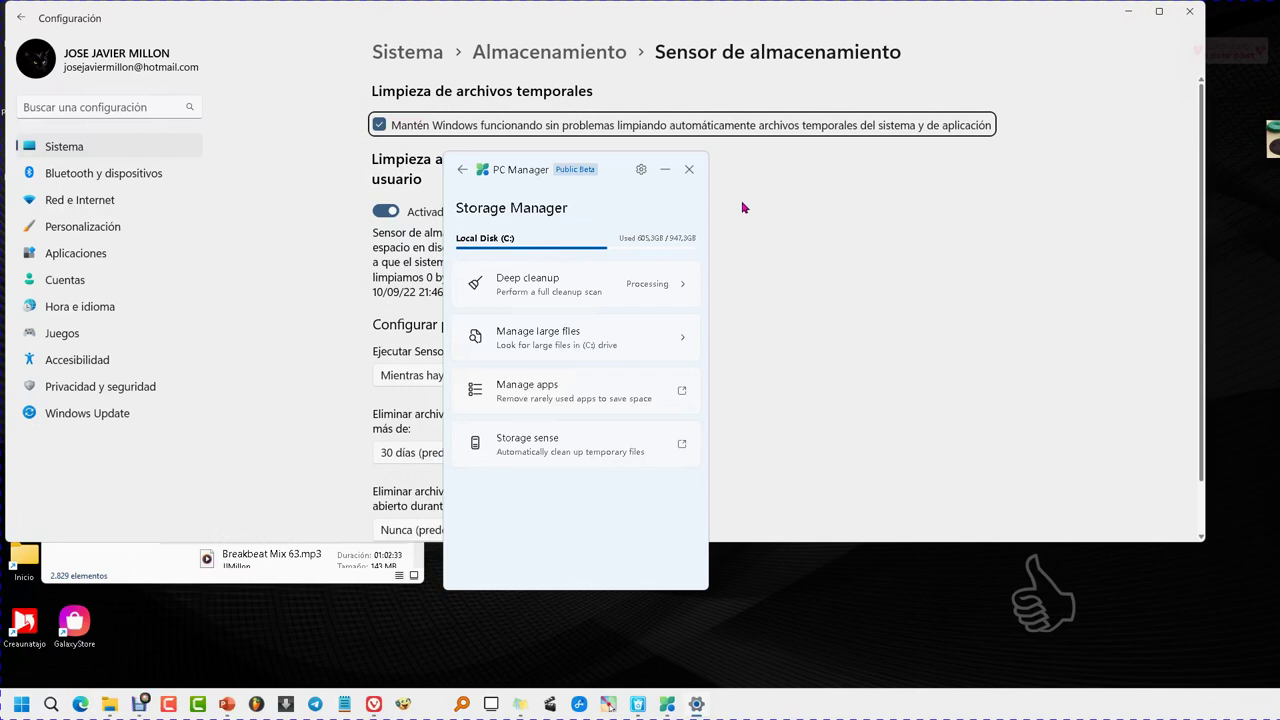
click(462, 170)
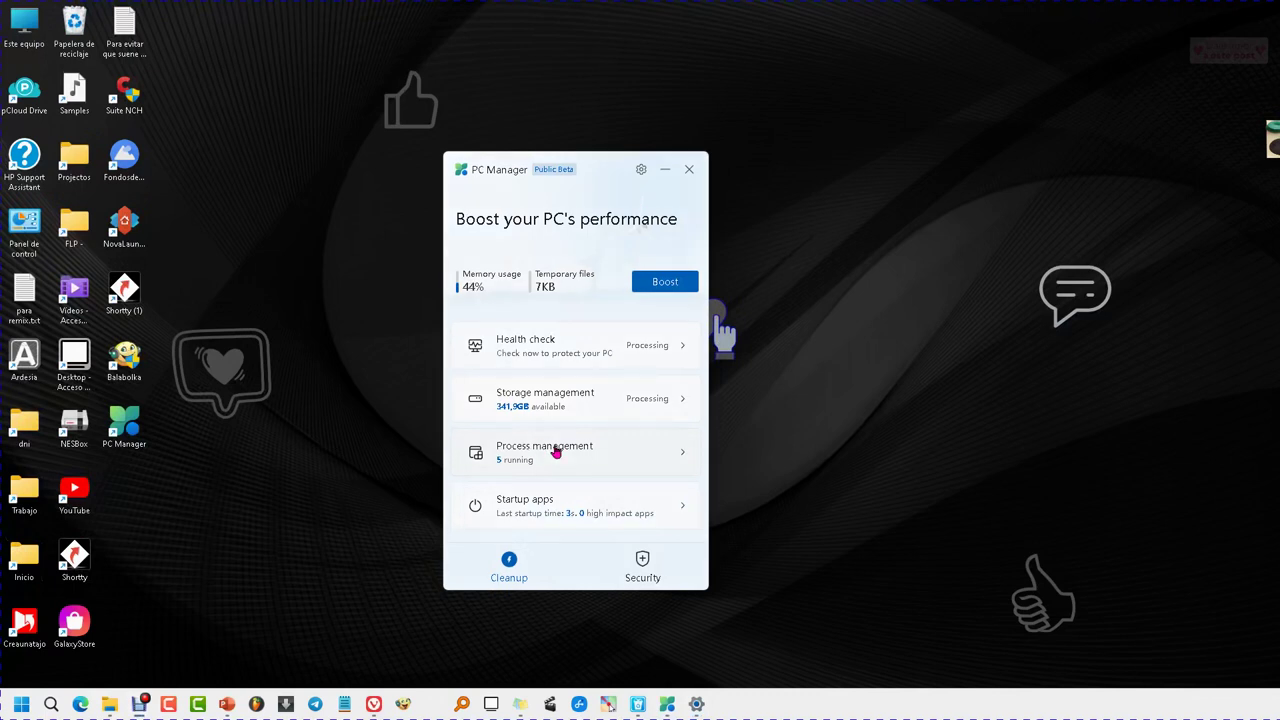
Step: Review the running processes and their memory usage in Process management
click(556, 451)
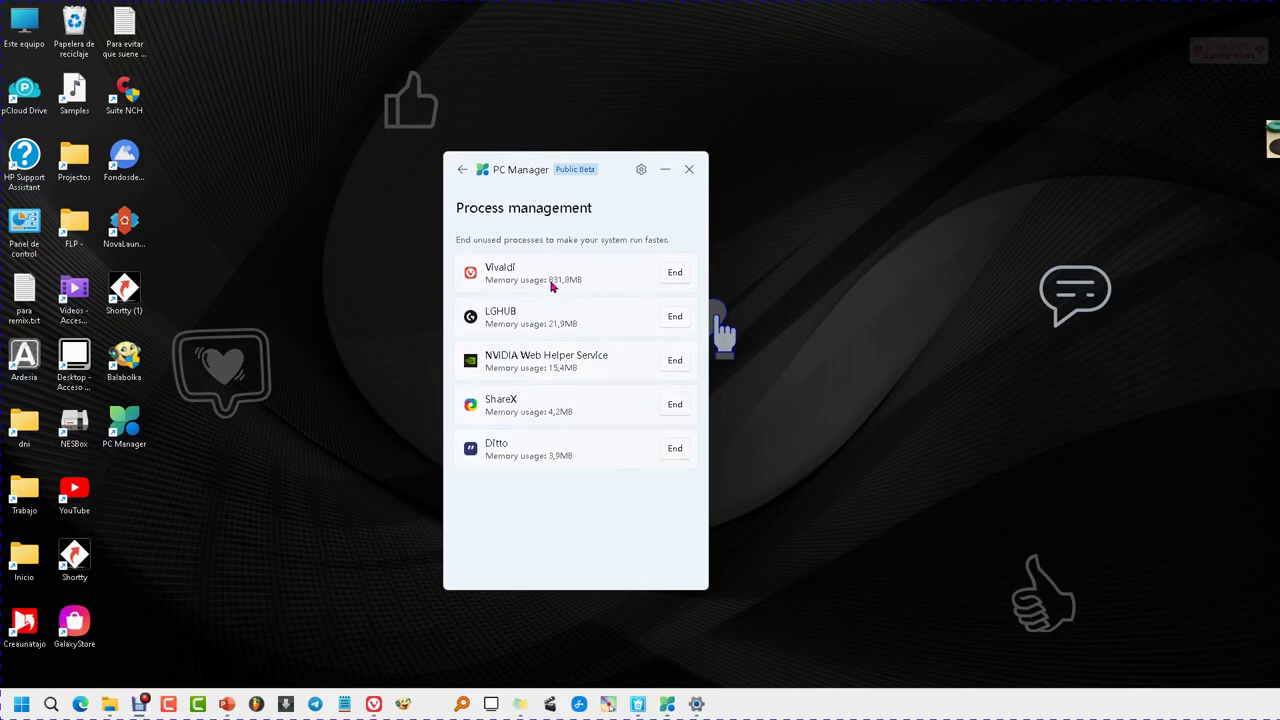
click(460, 172)
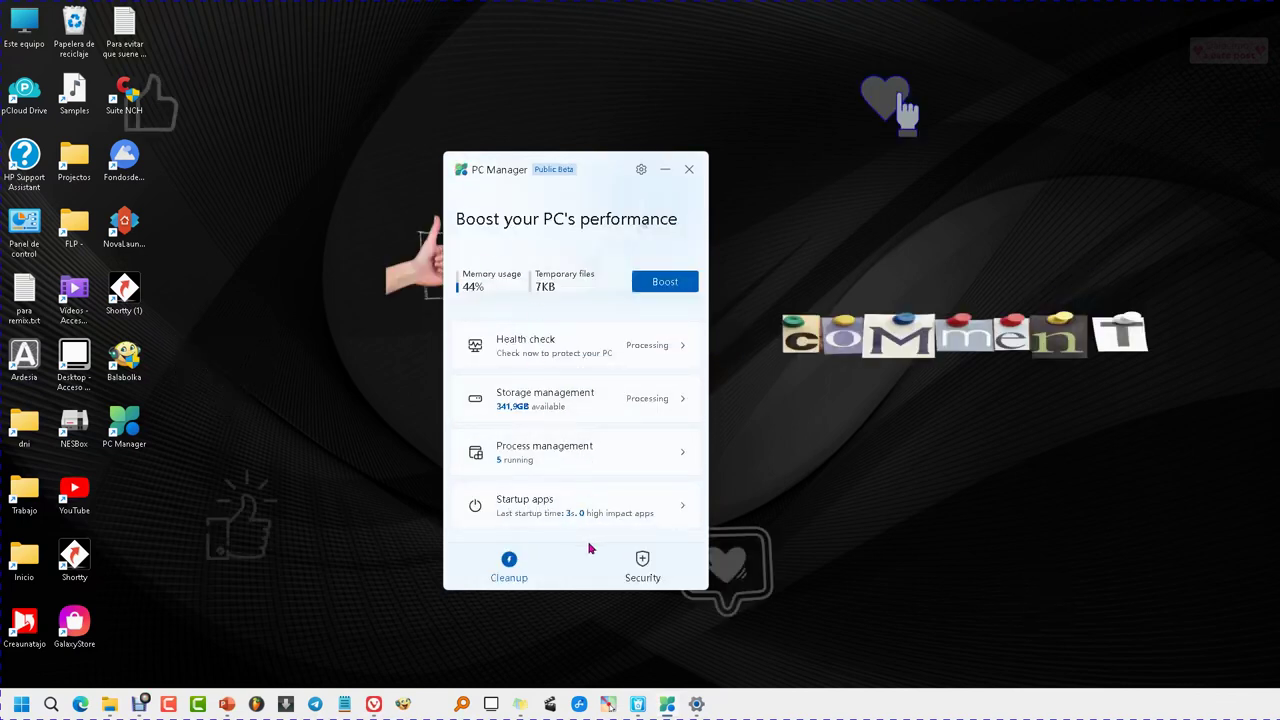
Step: Look through the complete Startup apps list and turn on CCleaner at startup
click(554, 510)
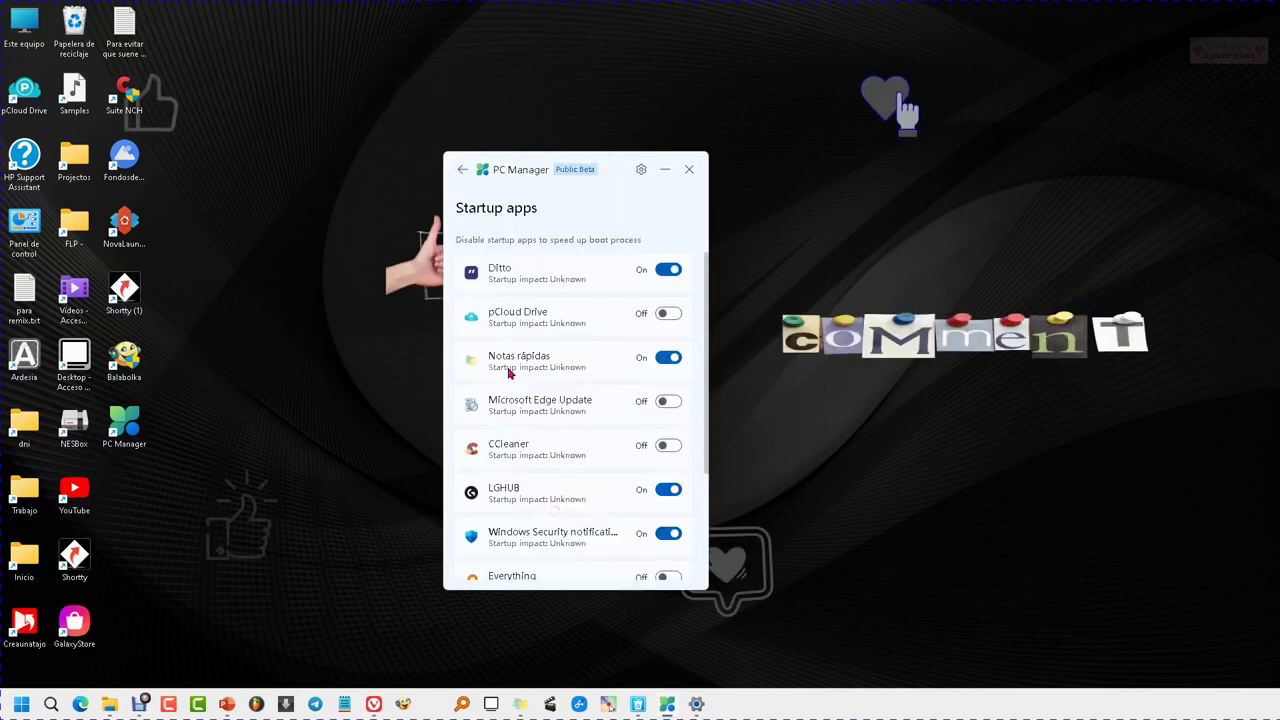
scroll(575, 395, down, 3)
scroll(629, 504, up, 3)
scroll(615, 340, down, 3)
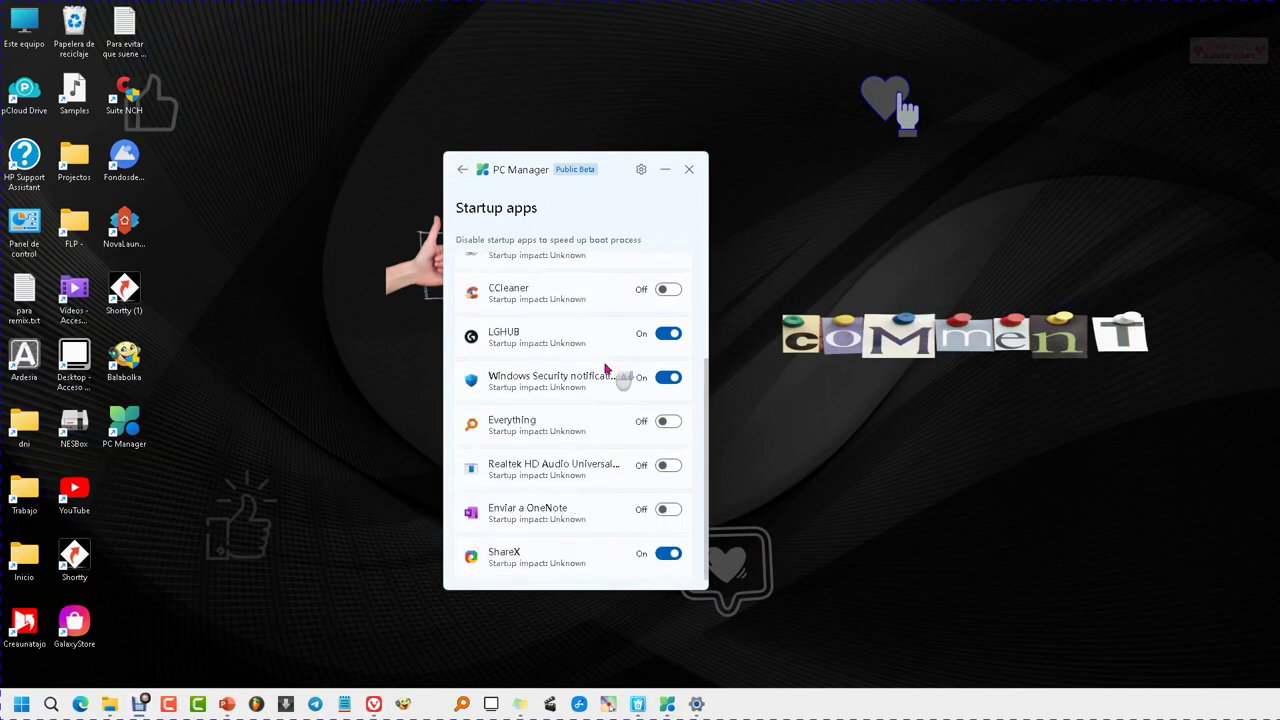
scroll(560, 480, up, 3)
scroll(571, 449, down, 2)
scroll(565, 448, up, 1)
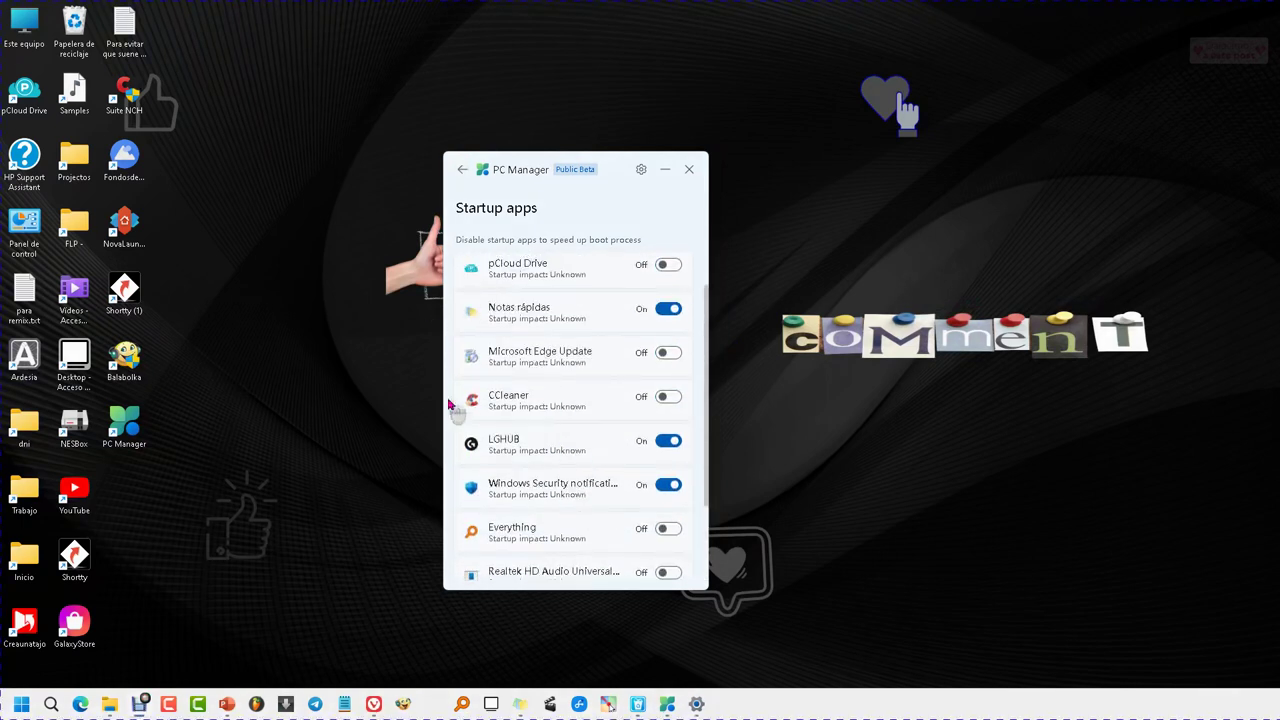
click(667, 397)
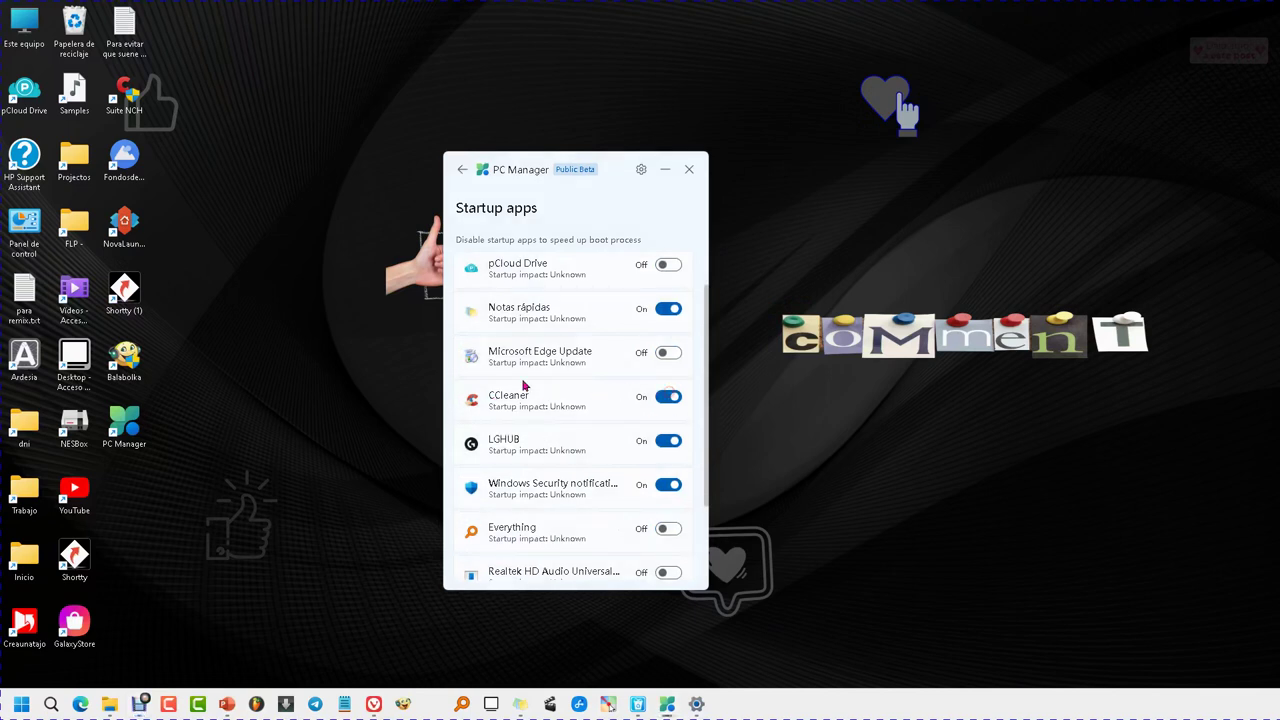
scroll(594, 410, down, 3)
scroll(600, 440, up, 4)
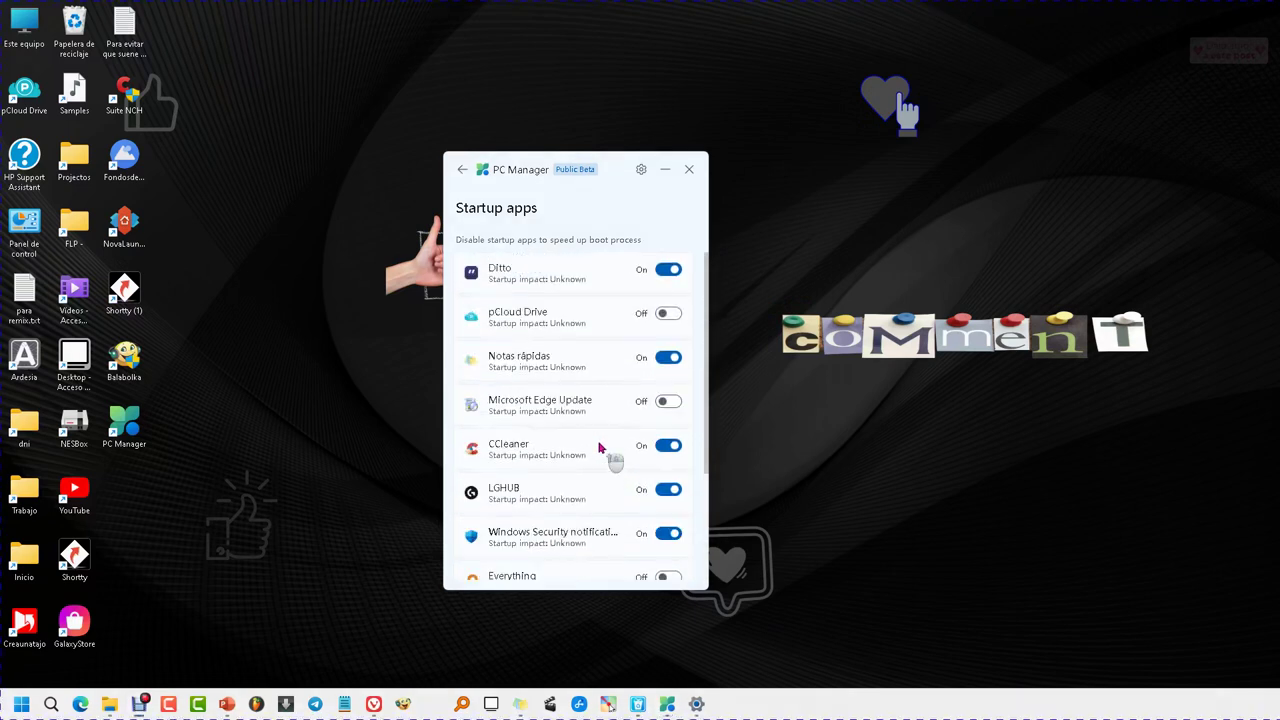
click(462, 170)
Step: Start installing the virus definitions update offered under Windows Update in the Security section
click(646, 575)
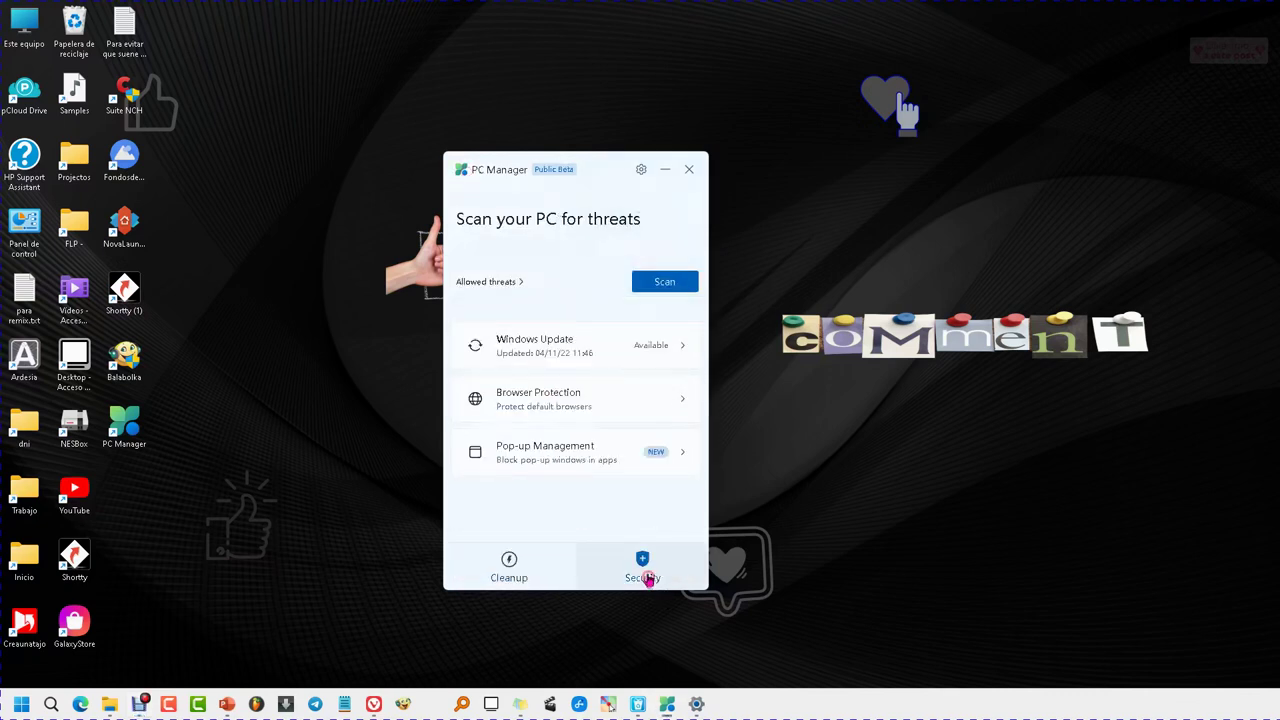
click(557, 345)
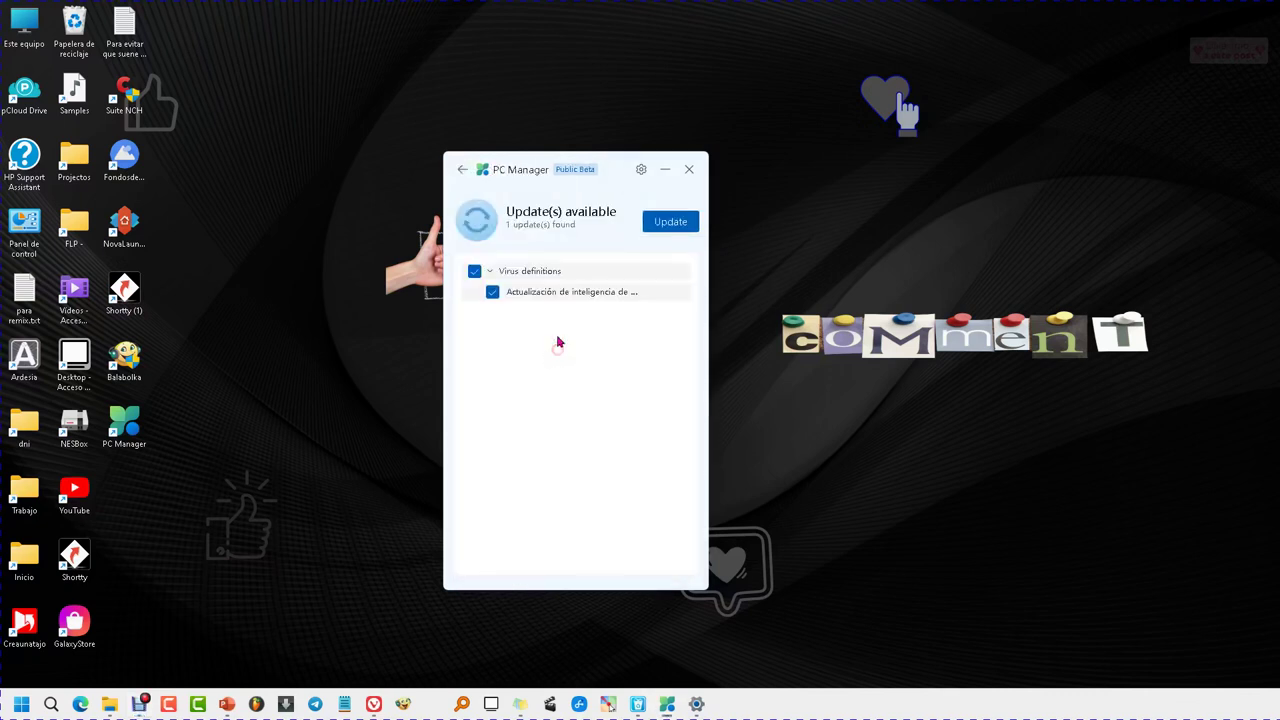
click(676, 229)
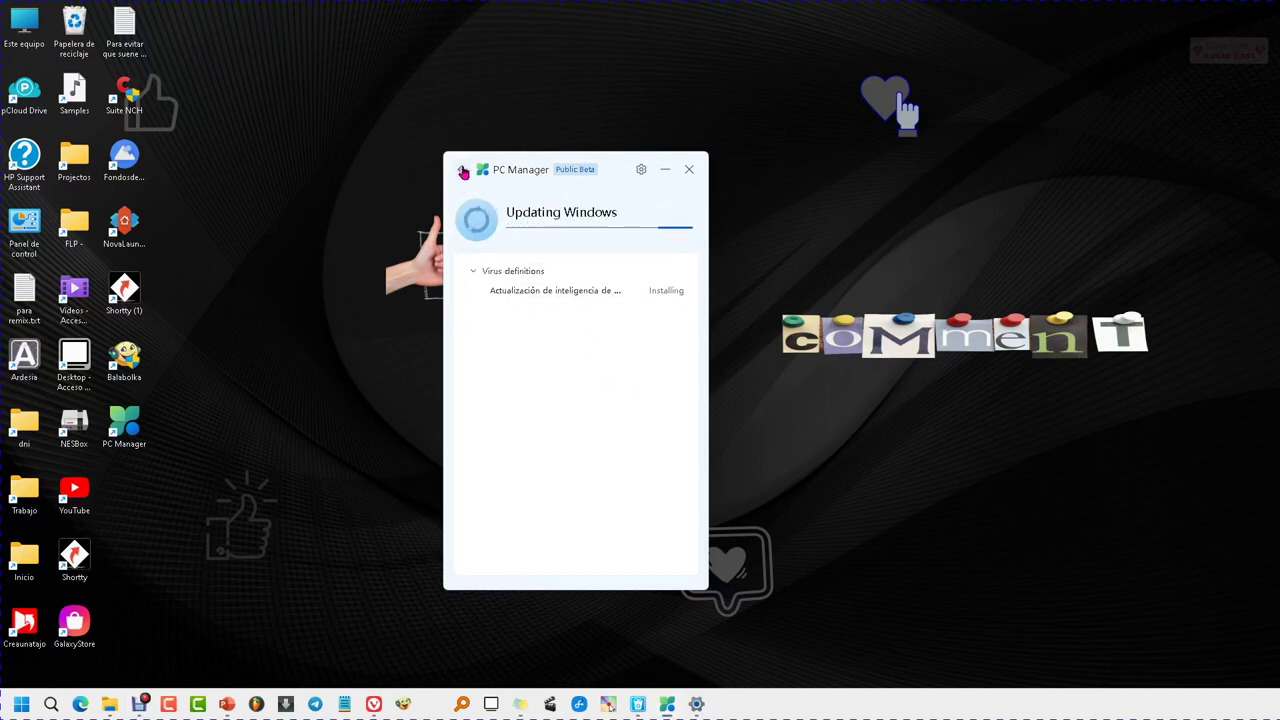
Step: View the browsers offered for protection under Browser Protection, keep the current default browser, and return to the Security page
click(463, 171)
click(557, 399)
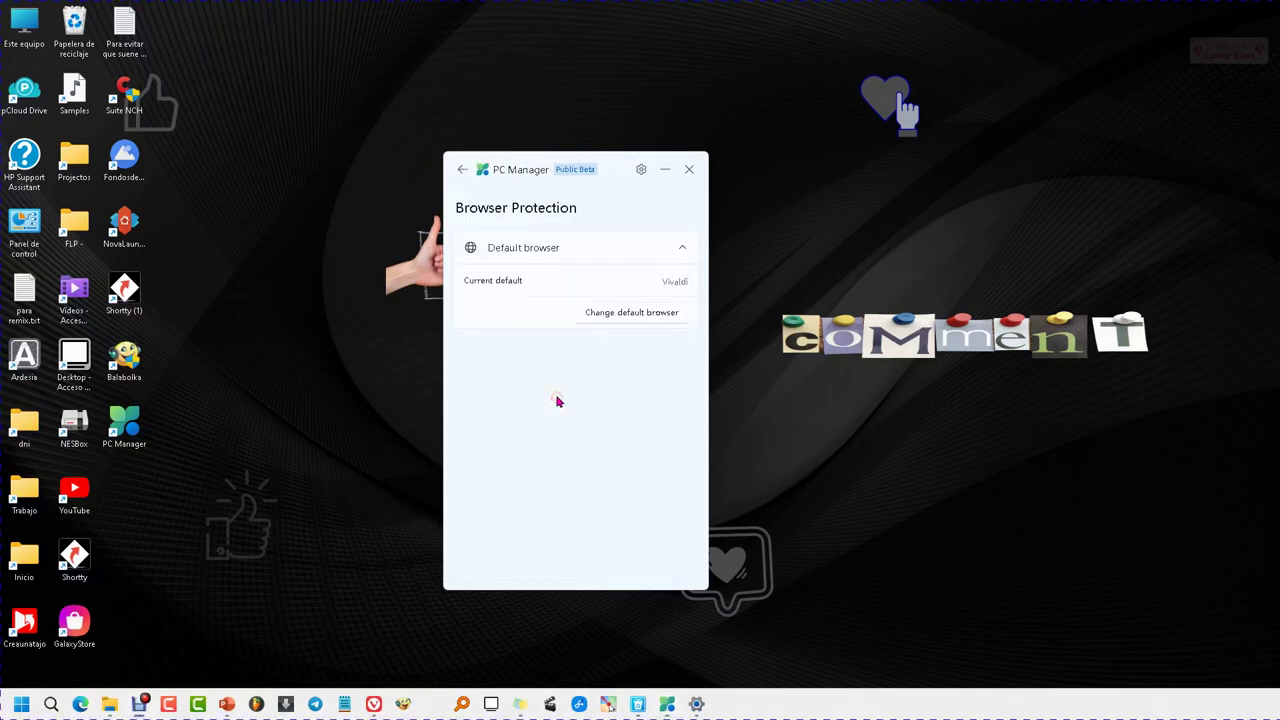
click(615, 313)
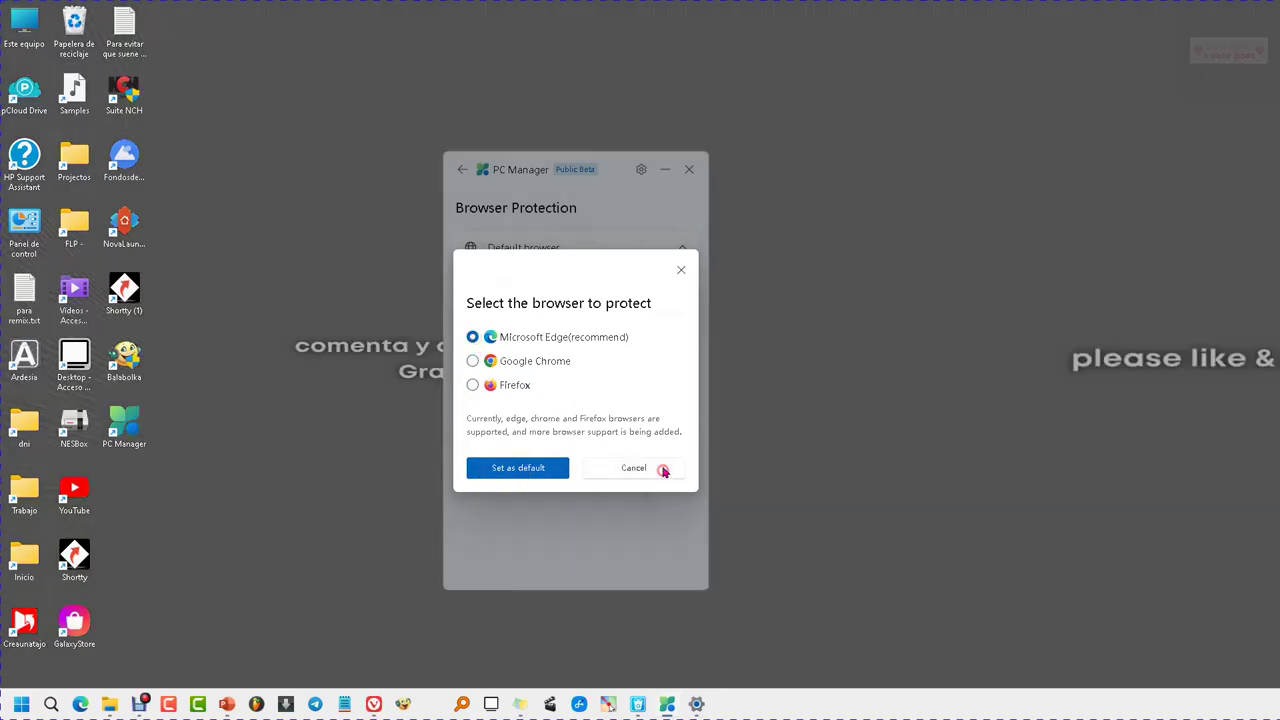
click(662, 470)
click(462, 170)
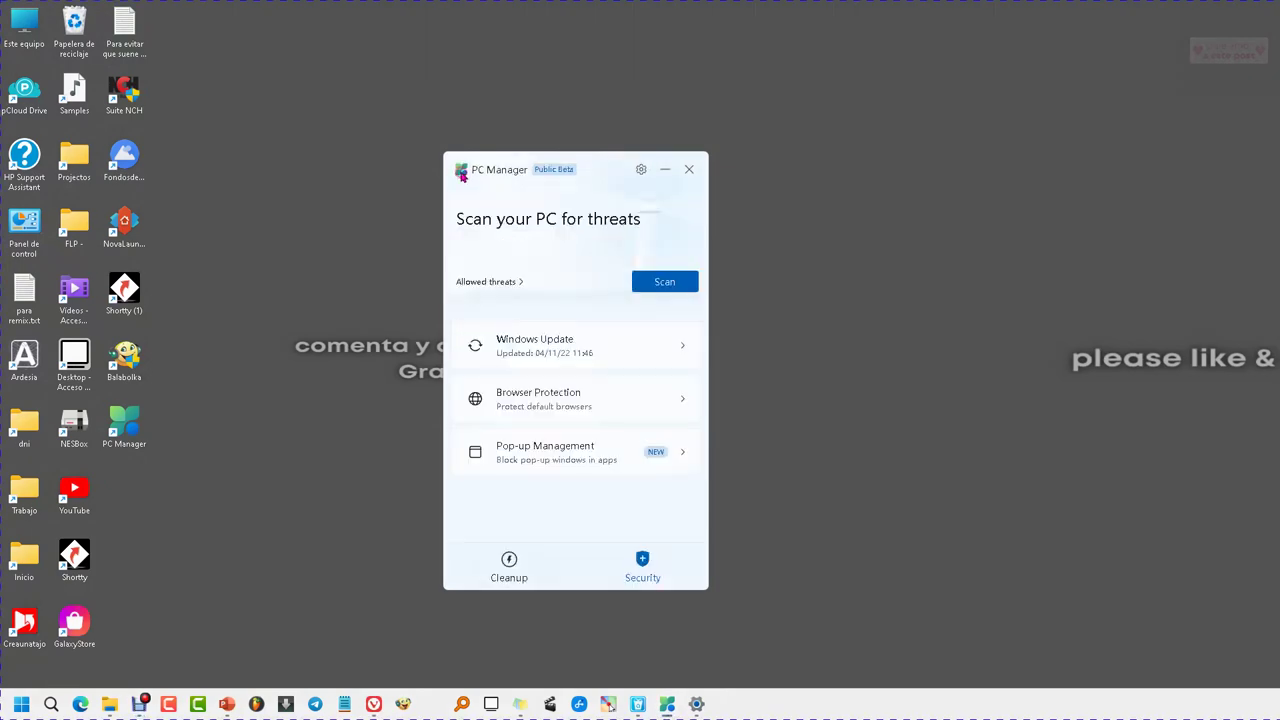
Step: Enable pop-up block in Pop-up Management and return to the Cleanup page
click(547, 447)
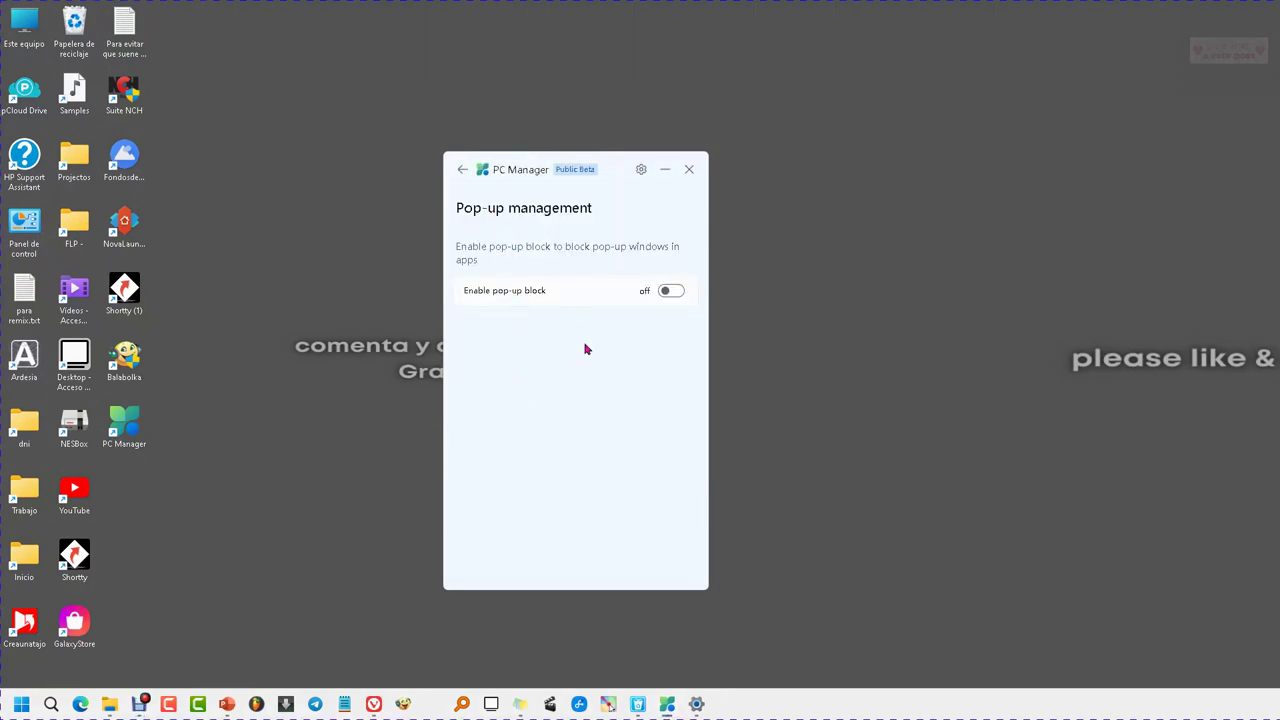
click(670, 291)
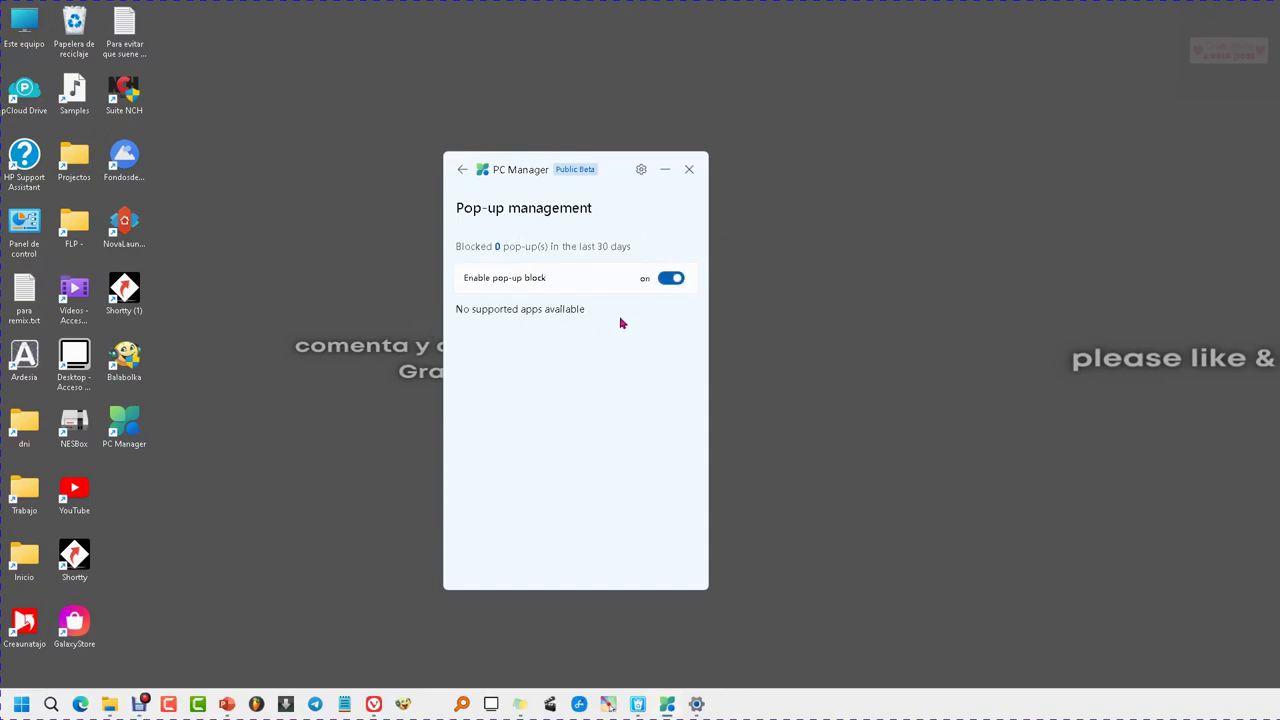
key(alt+Left)
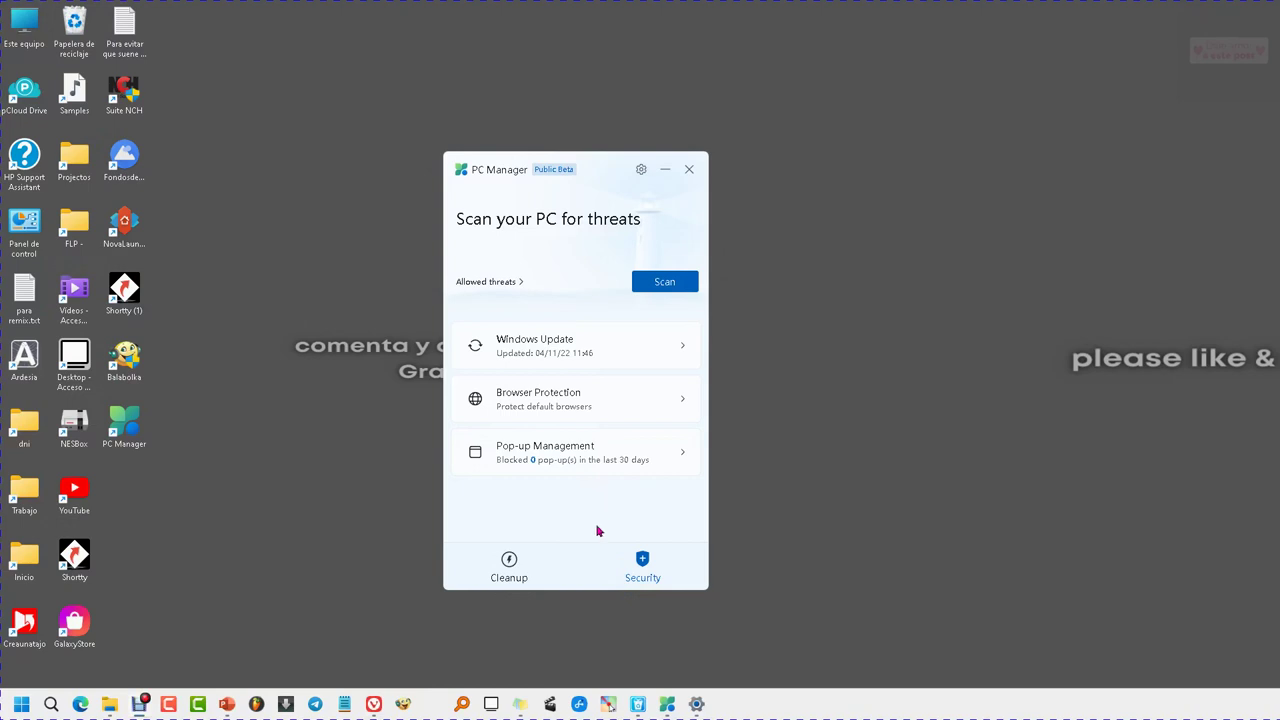
click(522, 565)
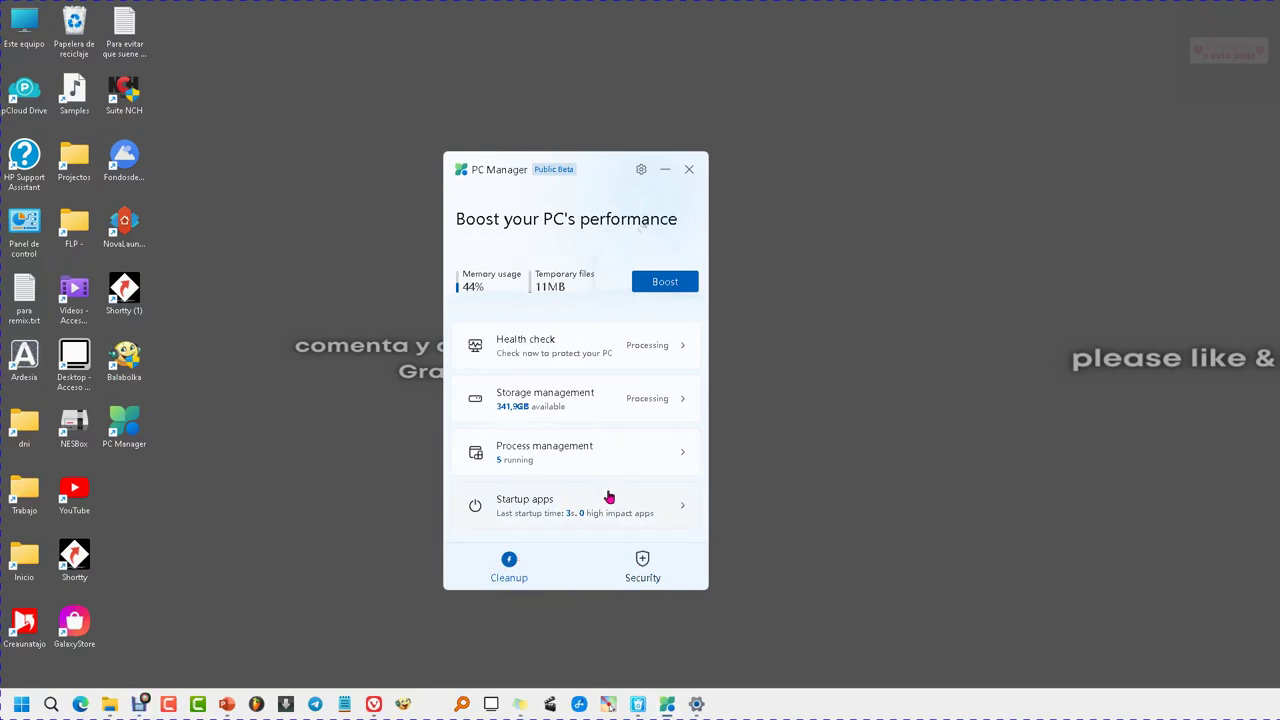